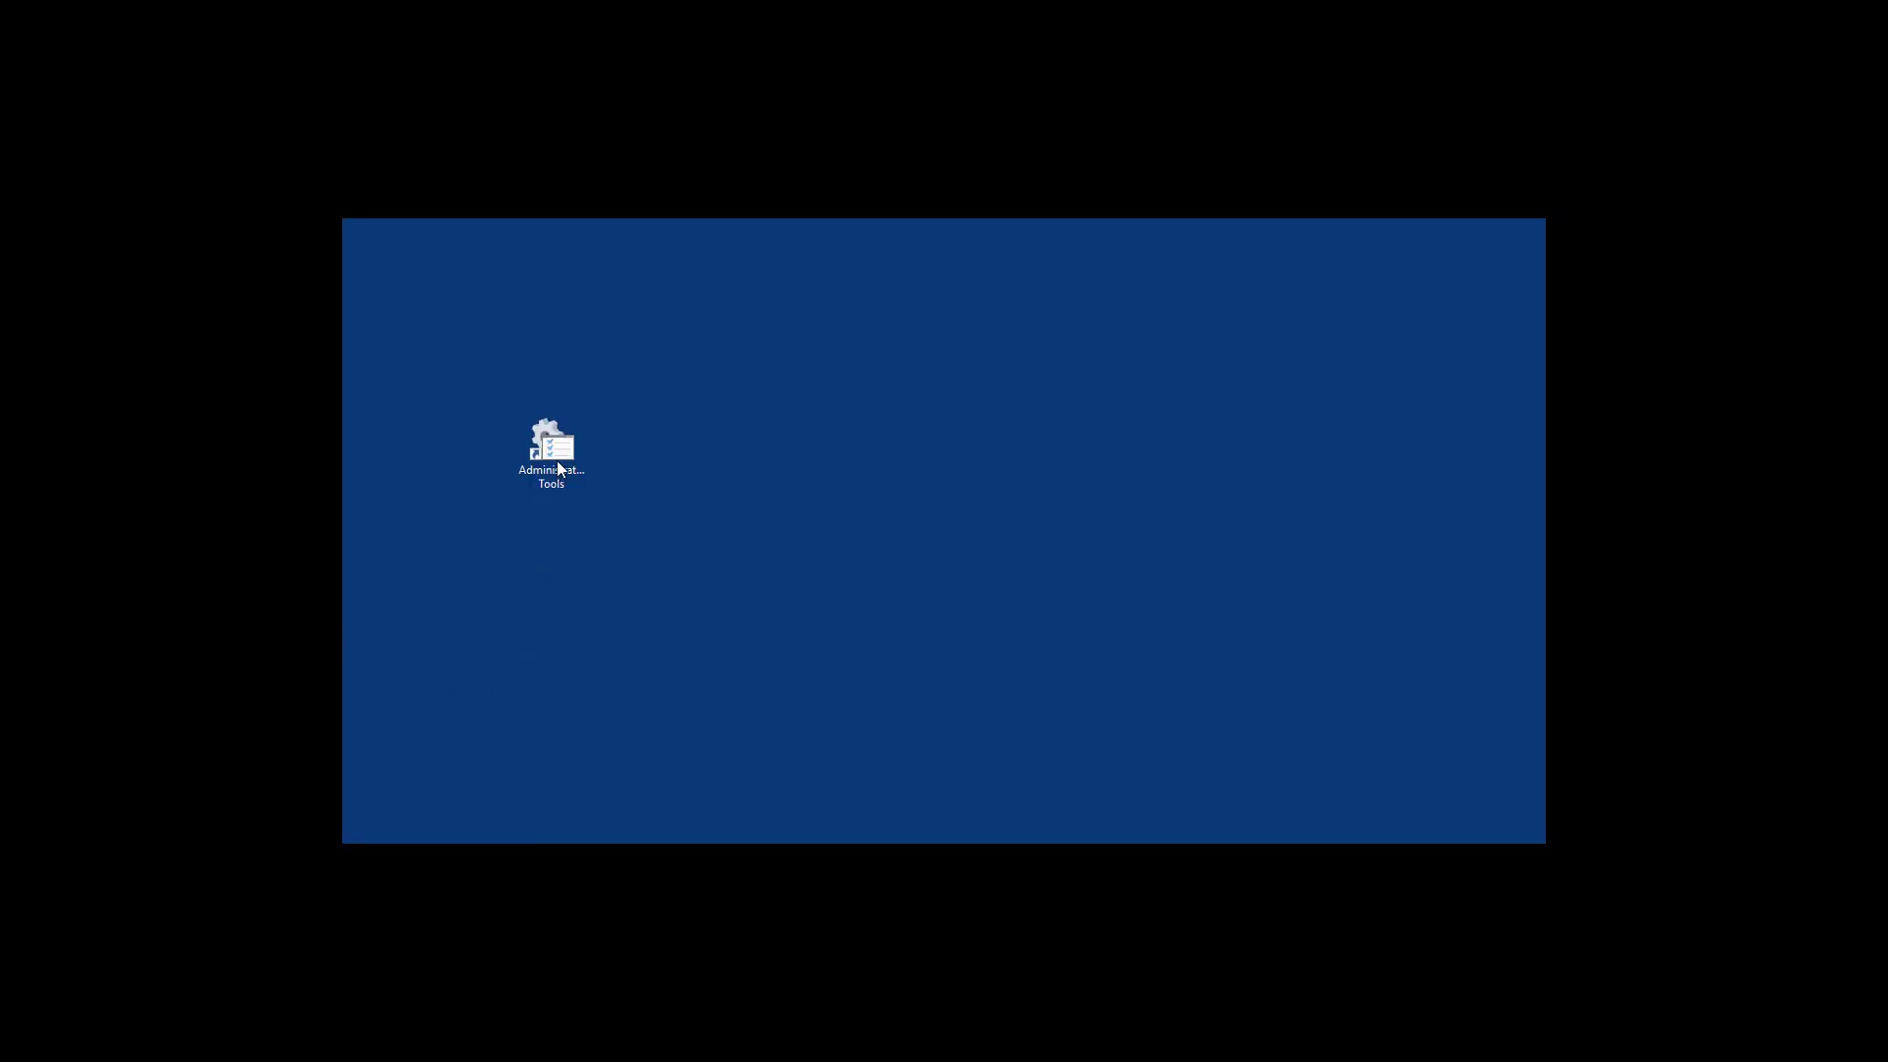
# Launch the 32-bit ODBC Data Source Administrator from Administrative Tools and show its System DSN list.
pyautogui.doubleClick(557, 464)
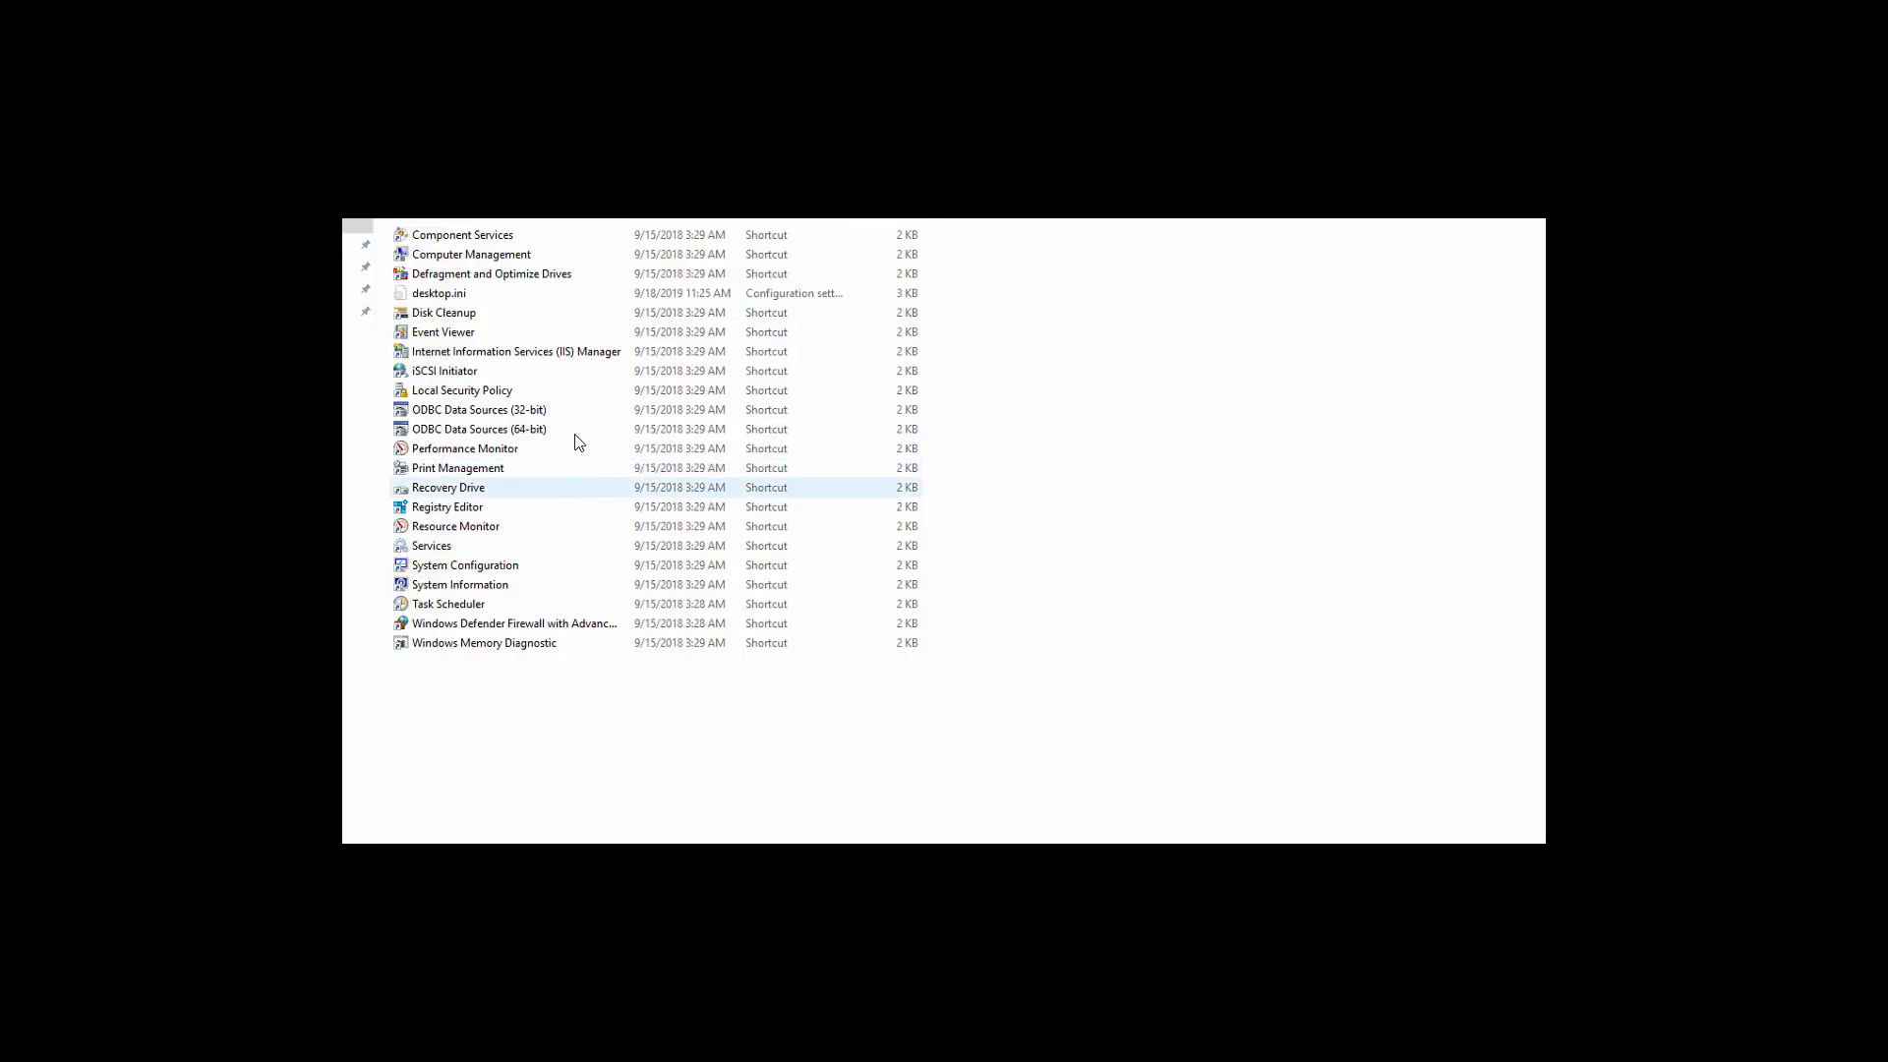
pyautogui.moveTo(550, 414)
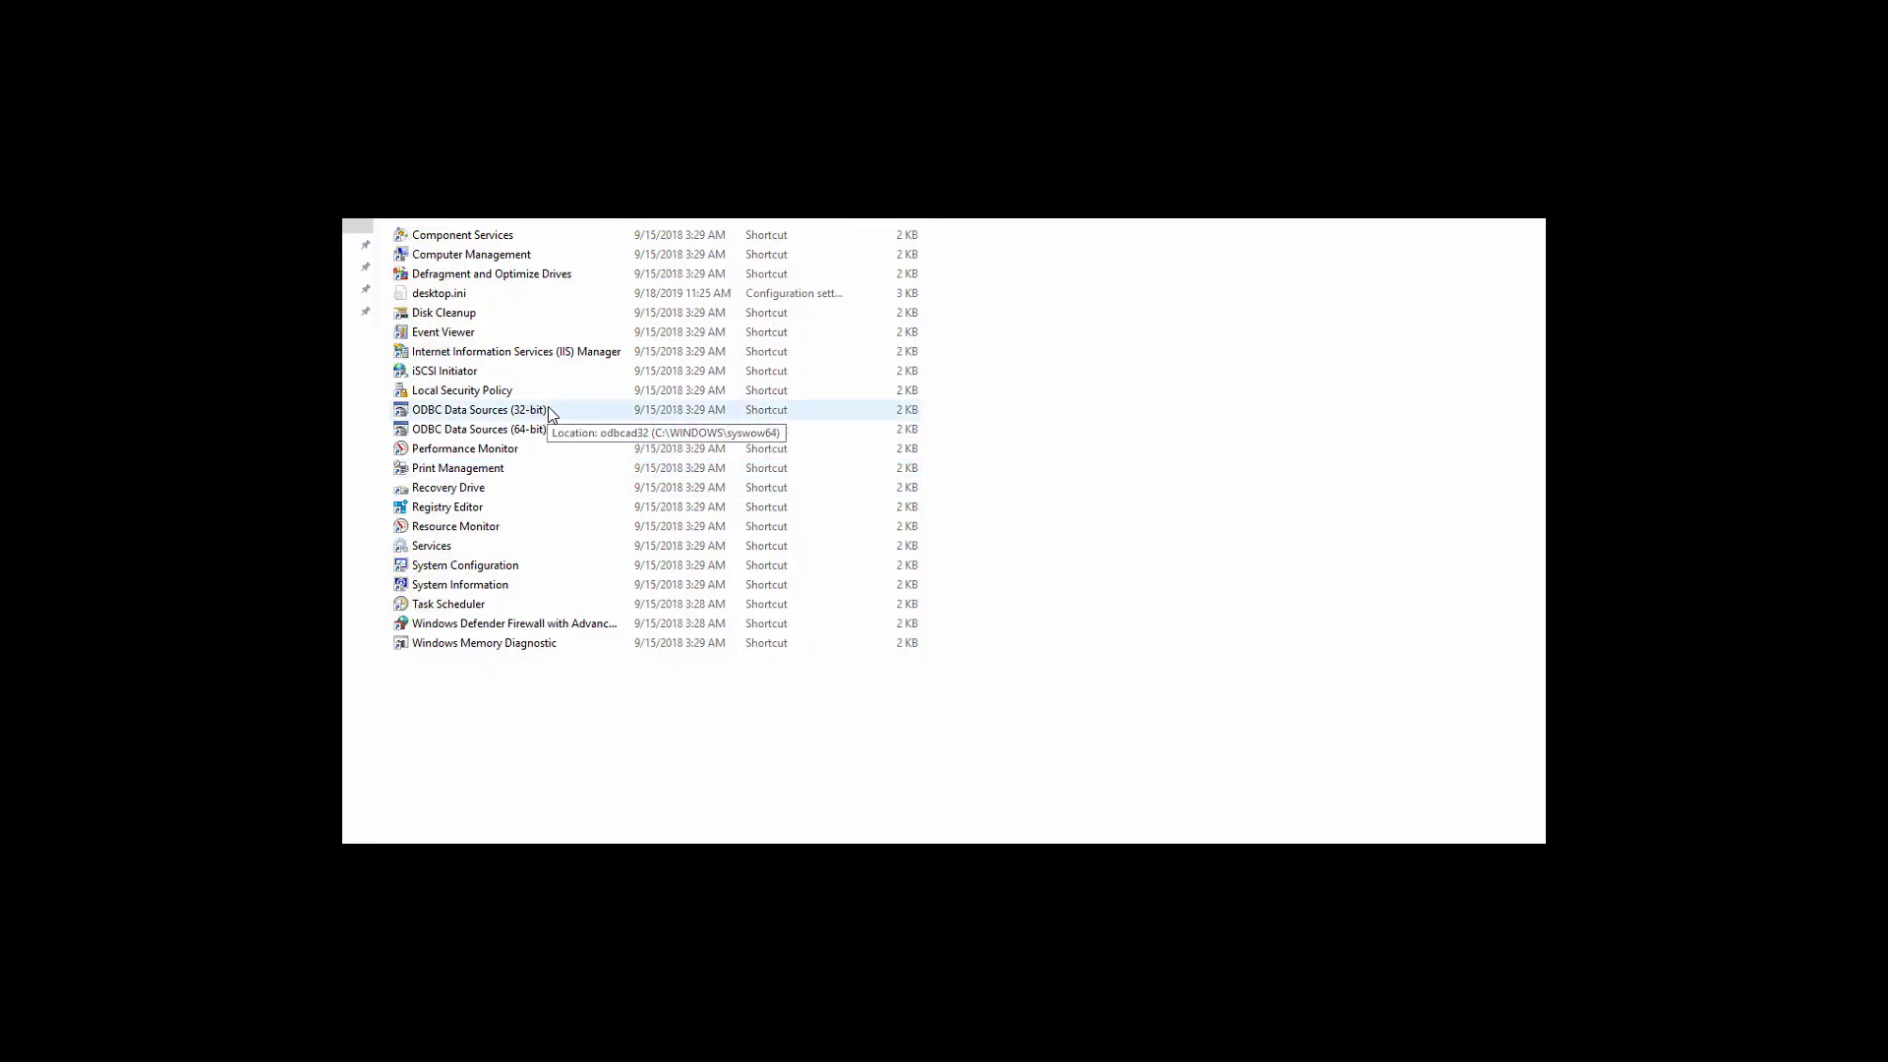
pyautogui.doubleClick(550, 414)
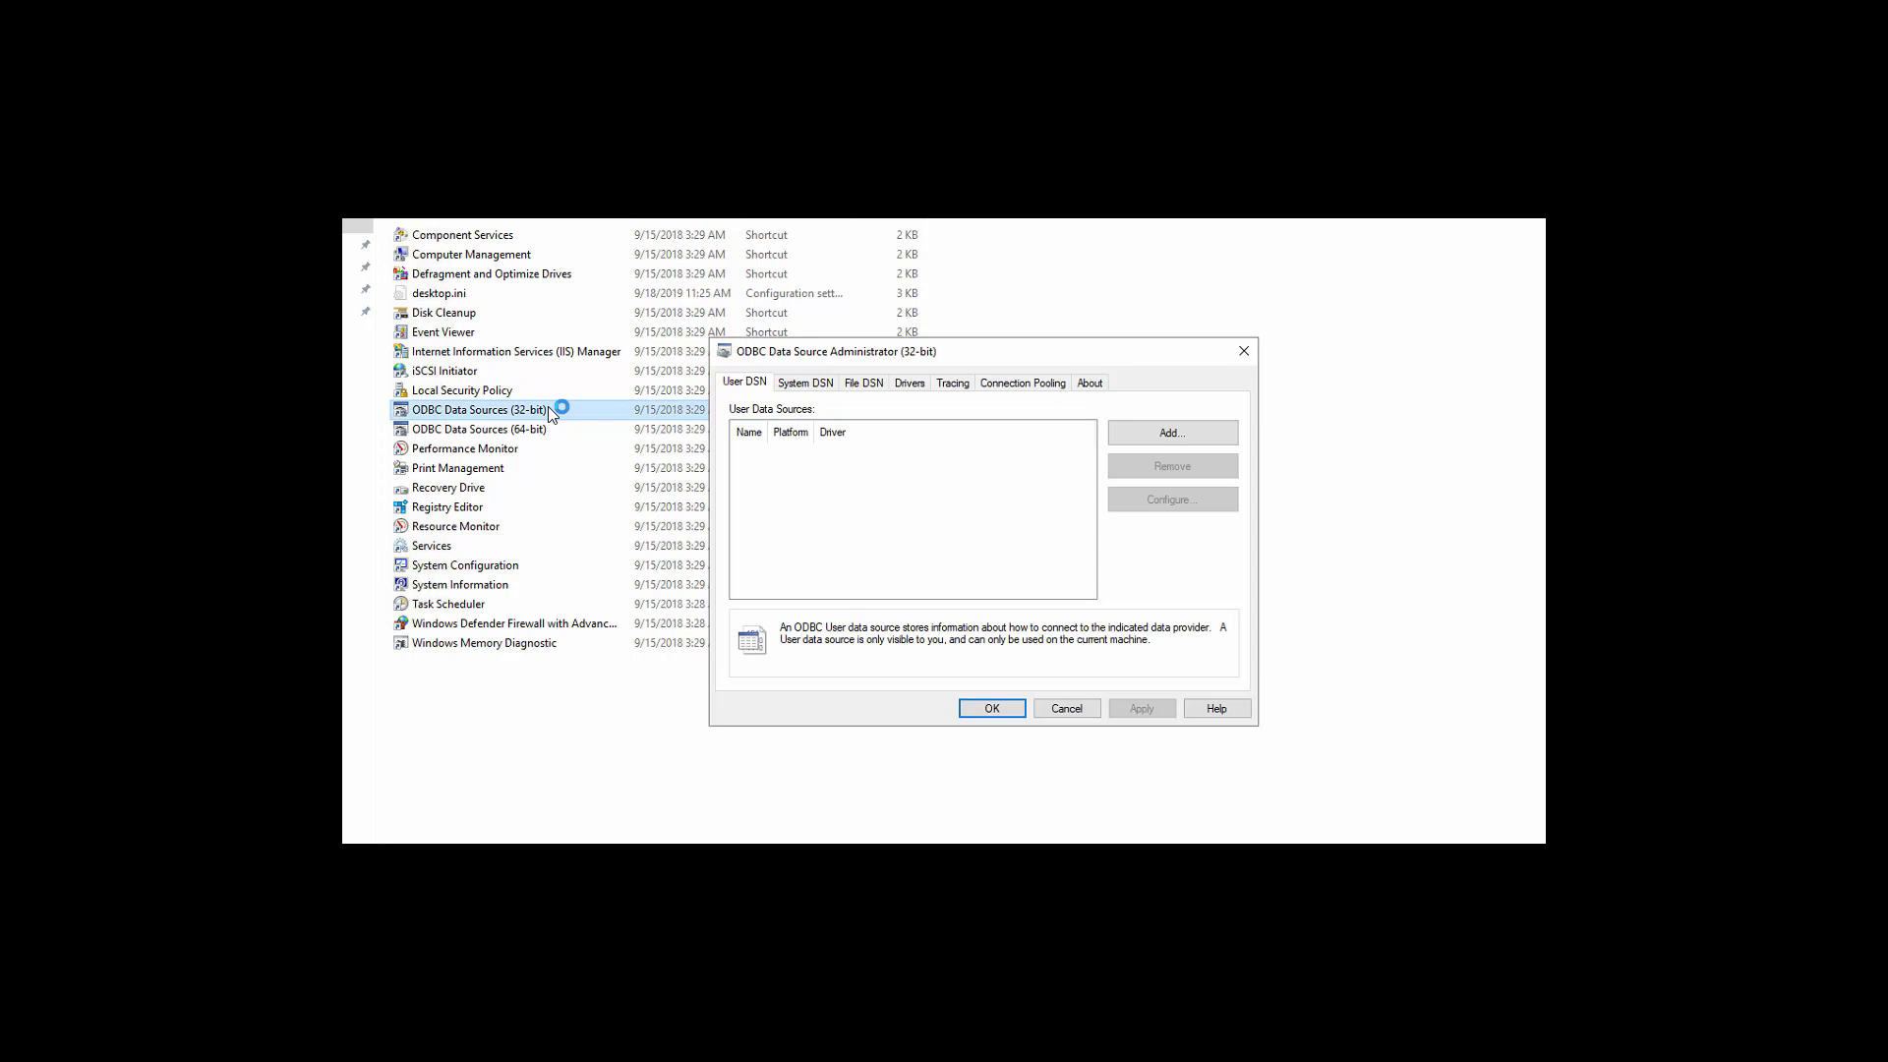
pyautogui.click(806, 385)
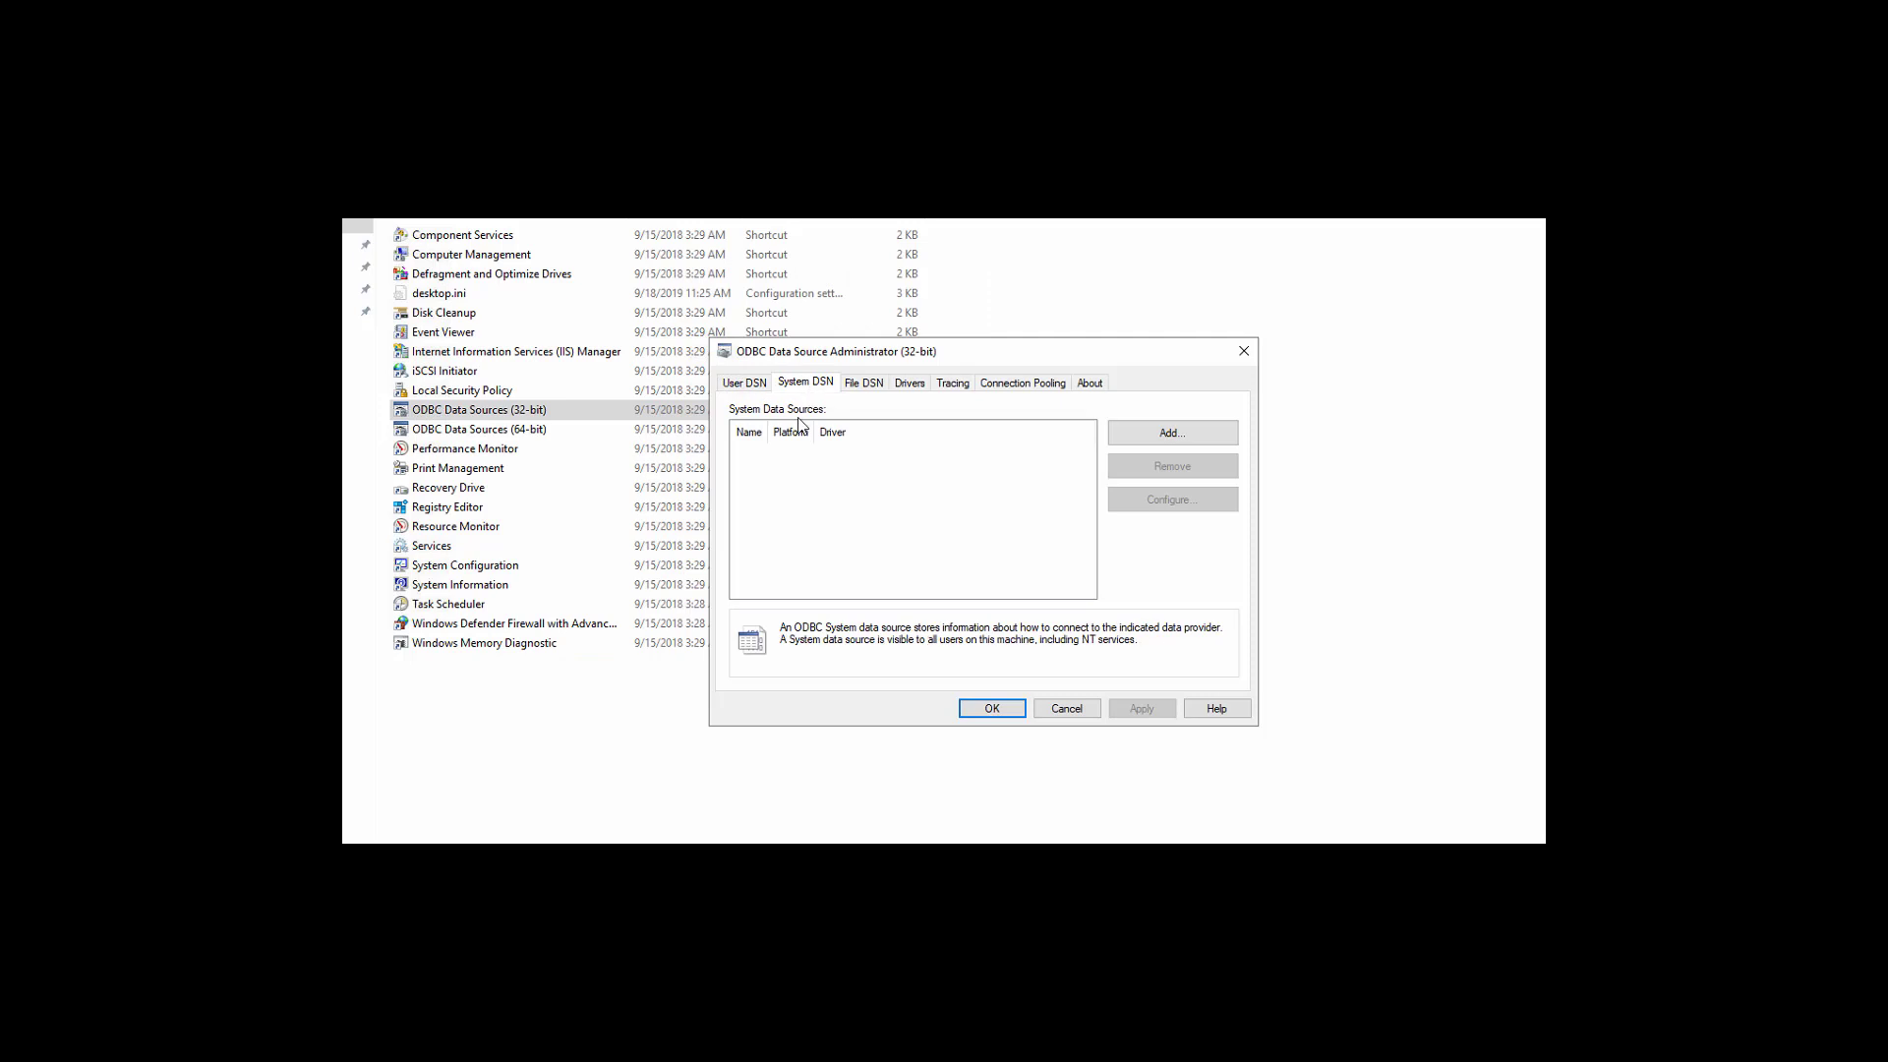
# Add a new system data source using the SQL Server driver.
pyautogui.click(1177, 436)
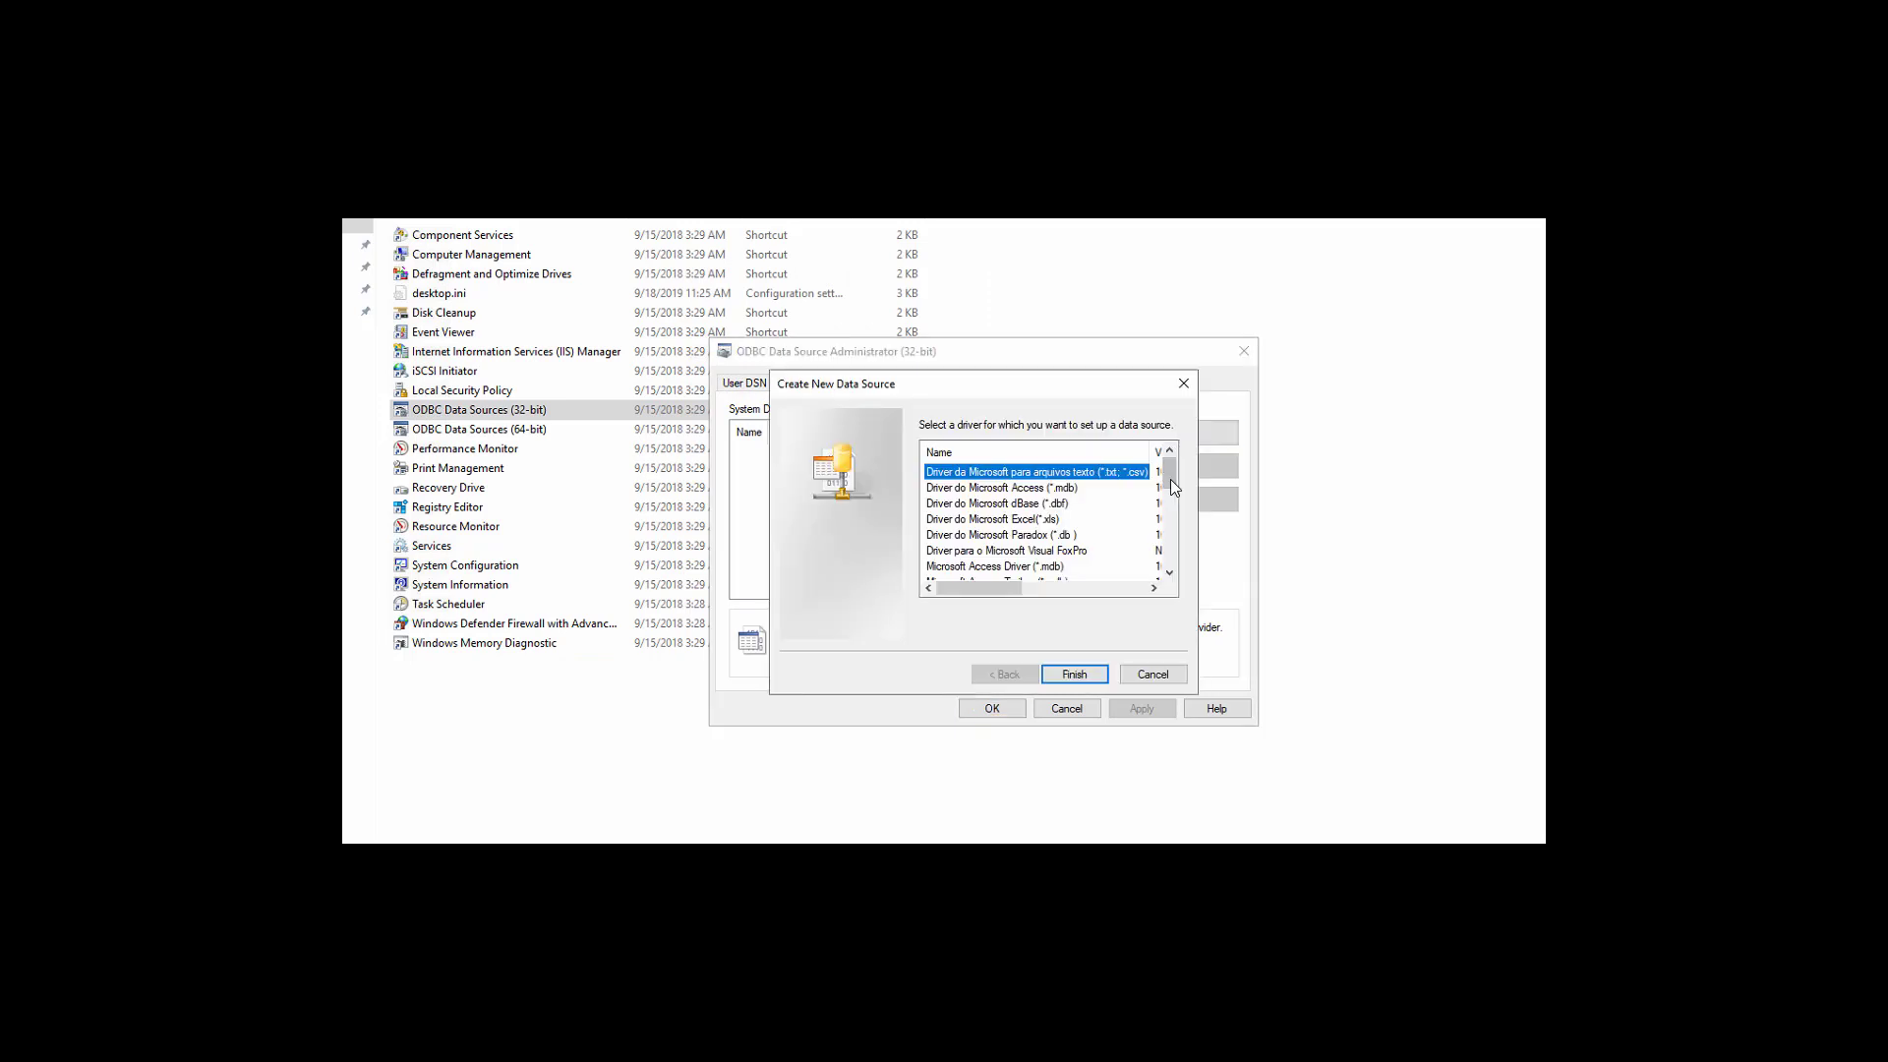
pyautogui.moveTo(1170, 480); pyautogui.dragTo(1171, 564)
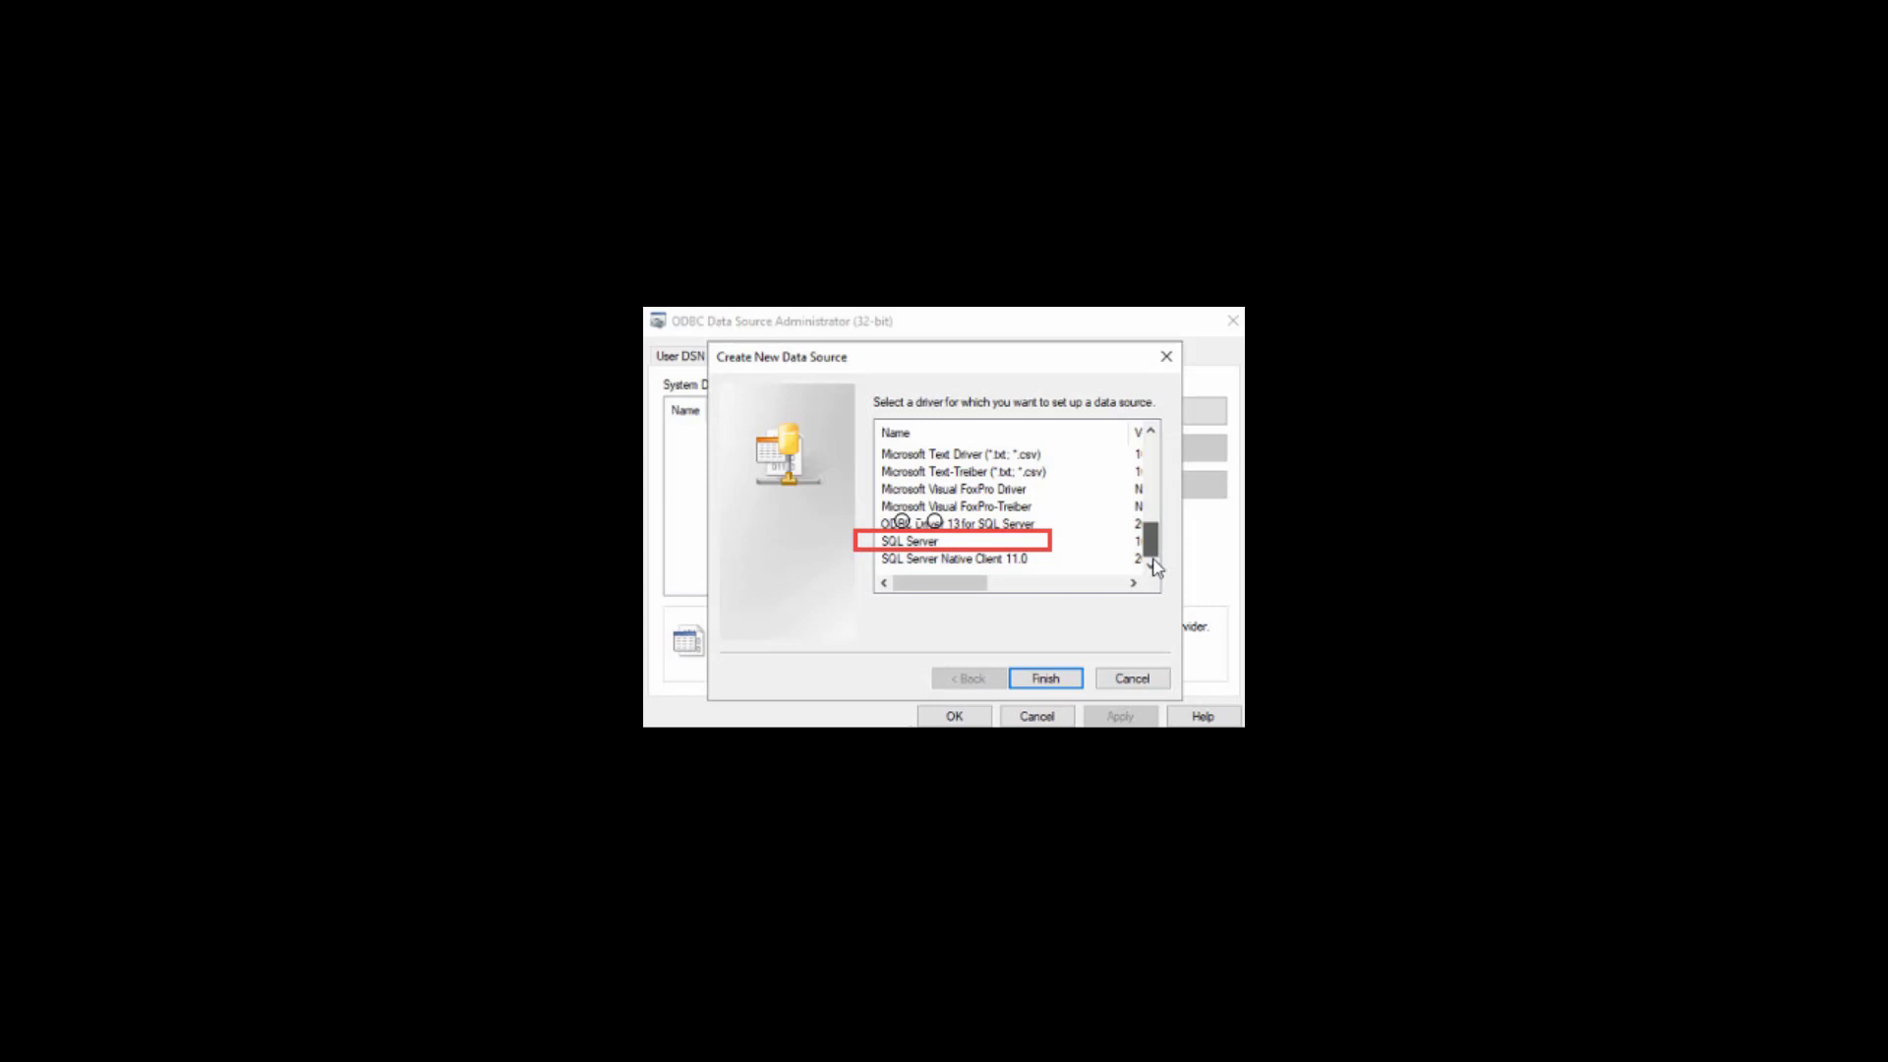
pyautogui.click(909, 540)
pyautogui.click(1045, 678)
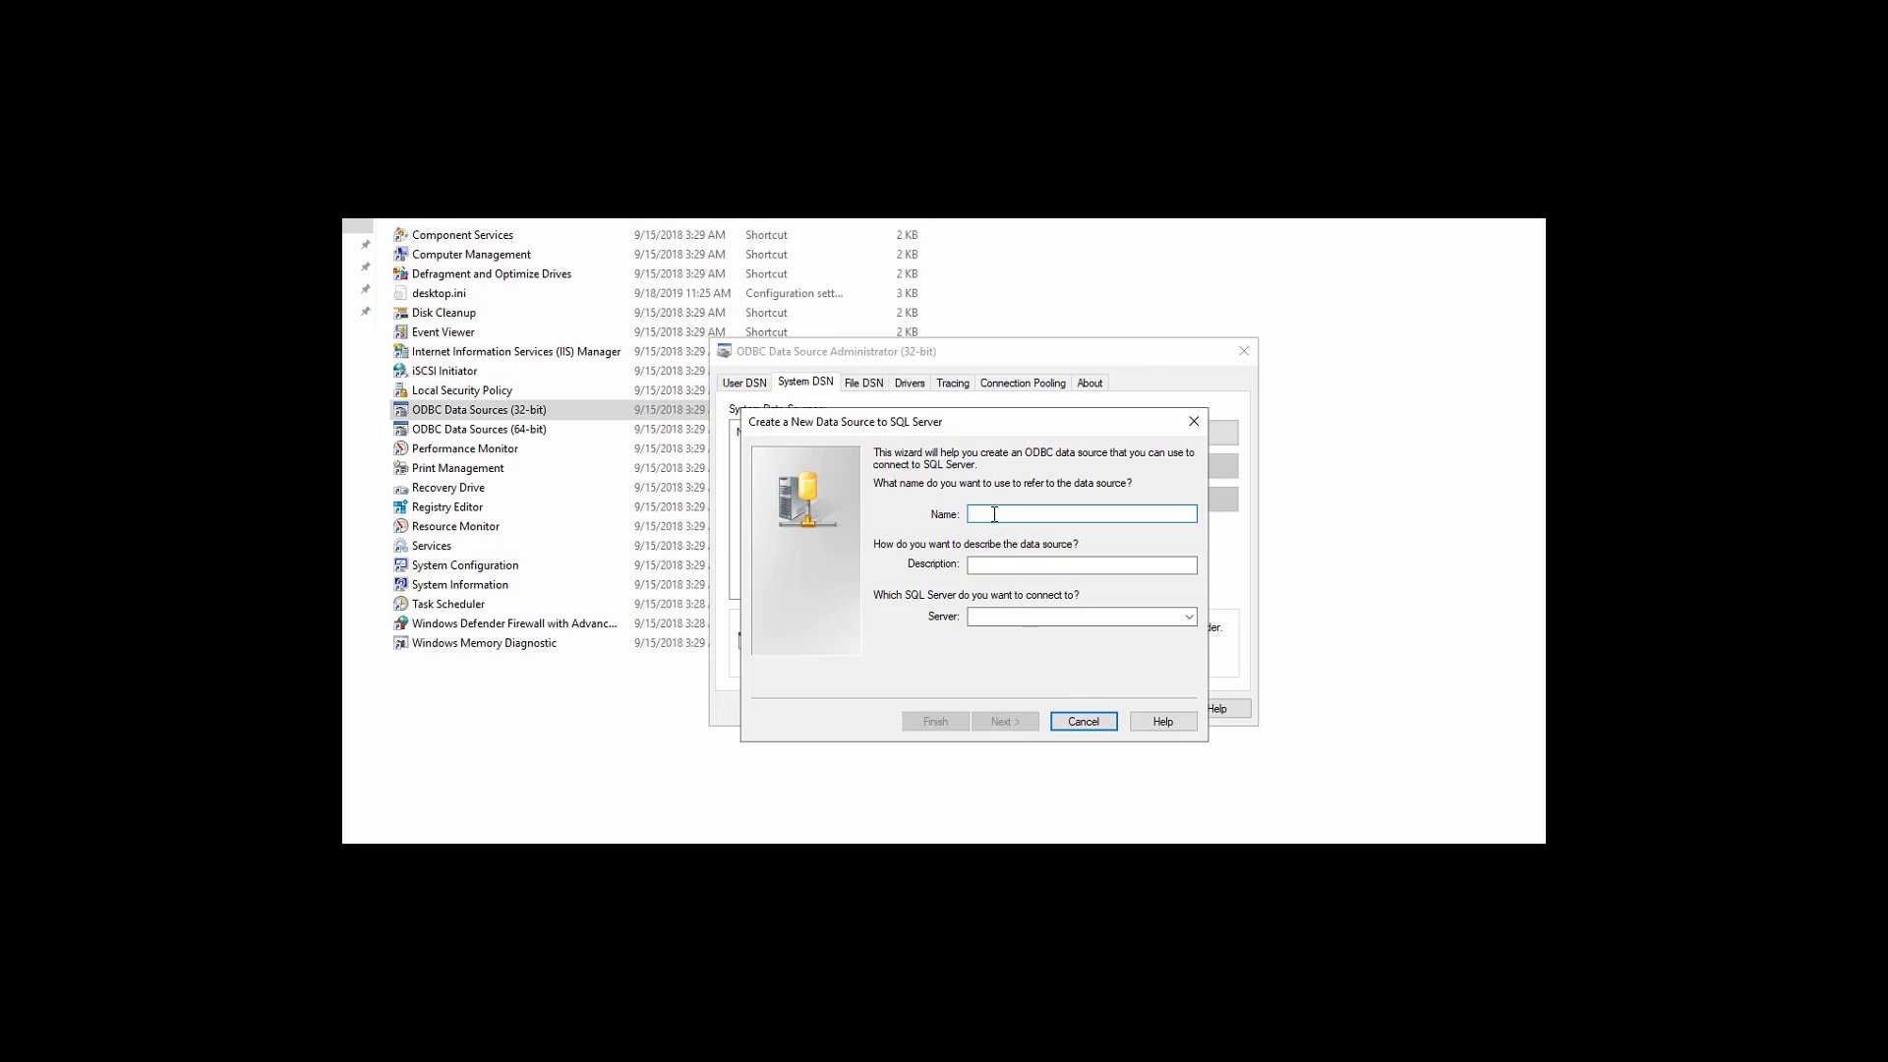
# Name the data source BADGING, describe it as CA4K DSN, and choose its SQL server.
pyautogui.write('BADGING')
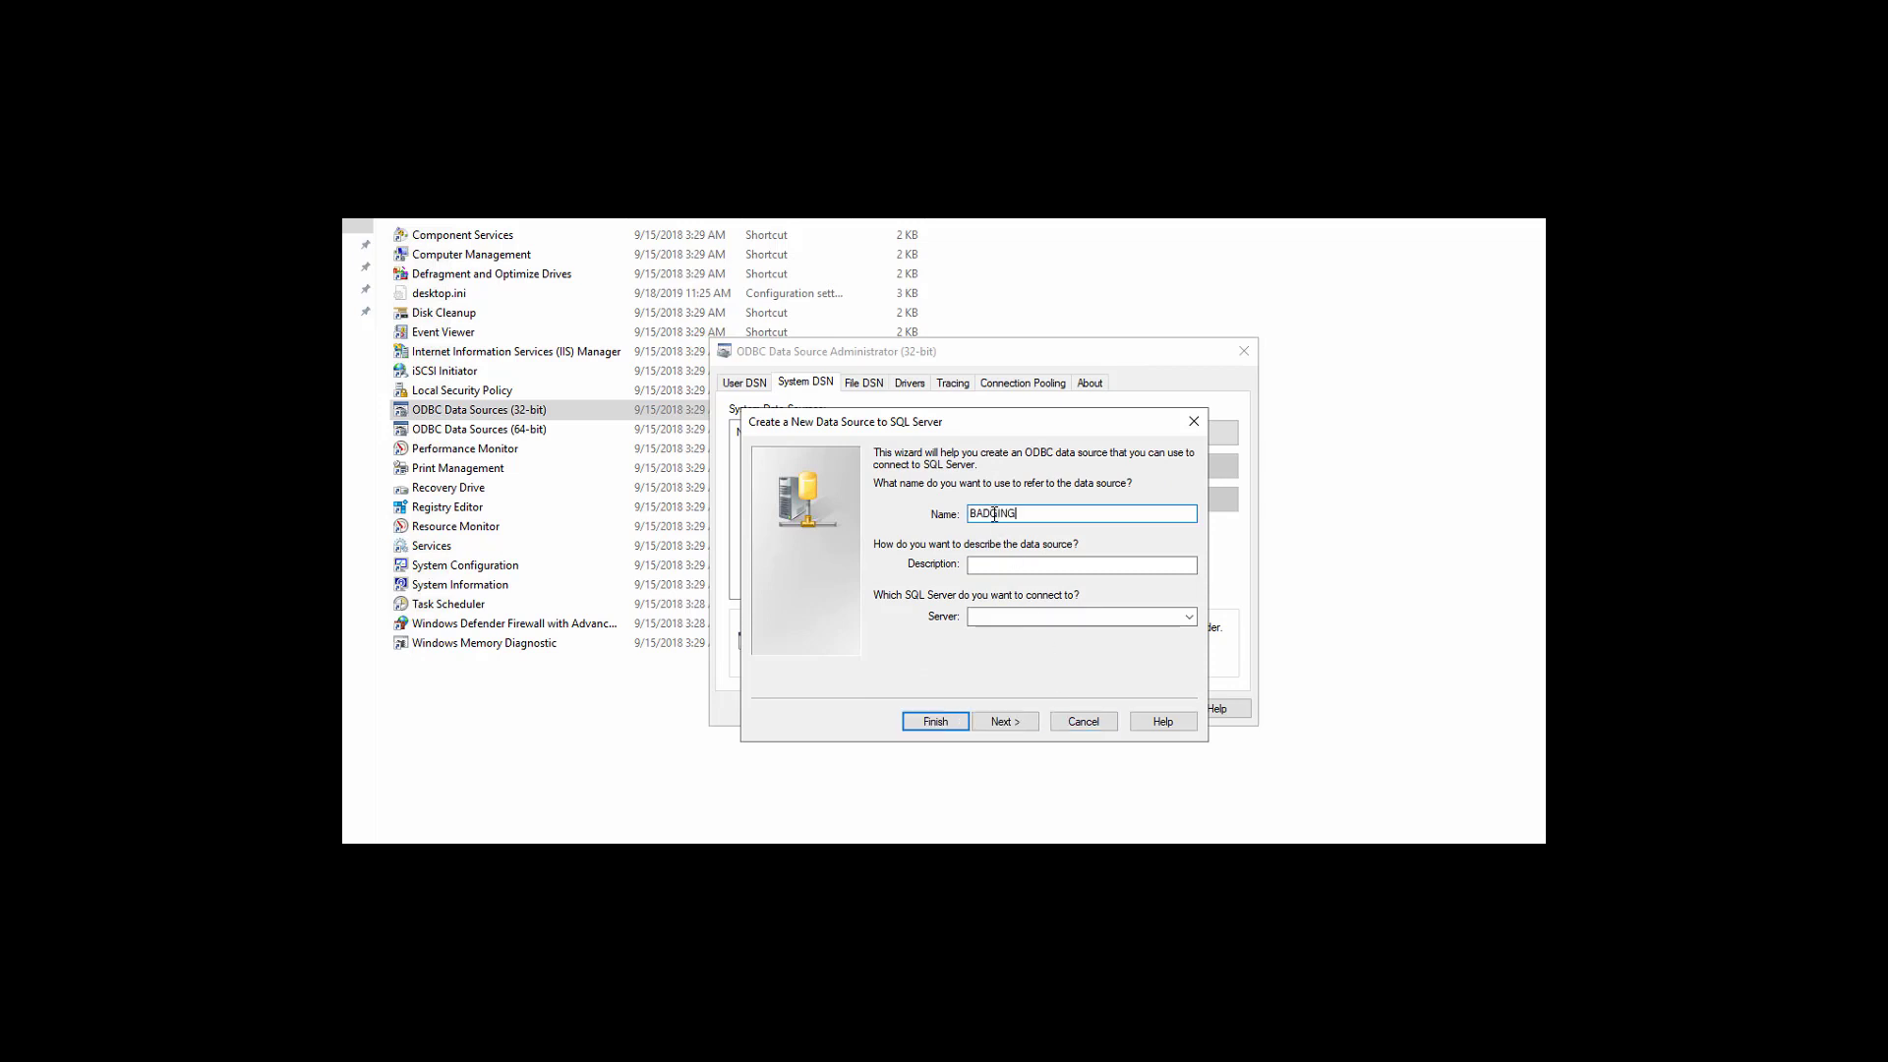
pyautogui.click(997, 564)
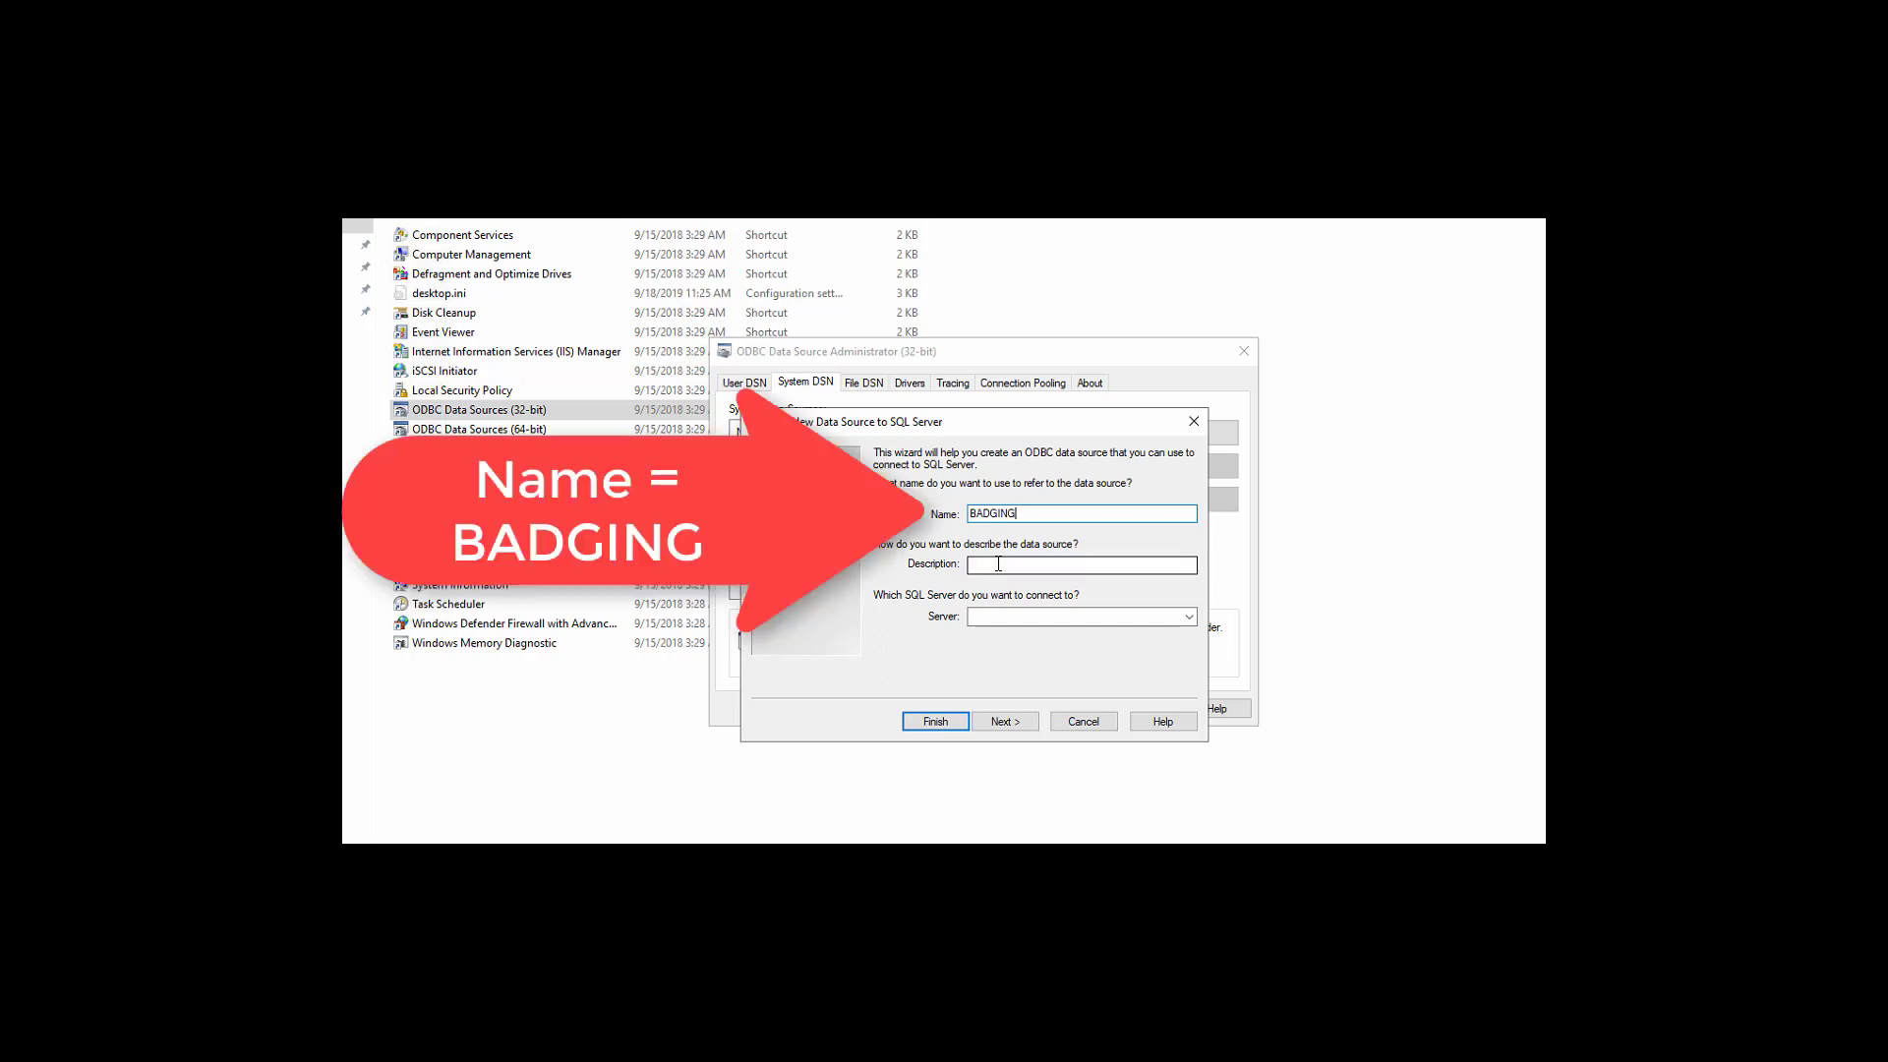
pyautogui.write('CA4K')
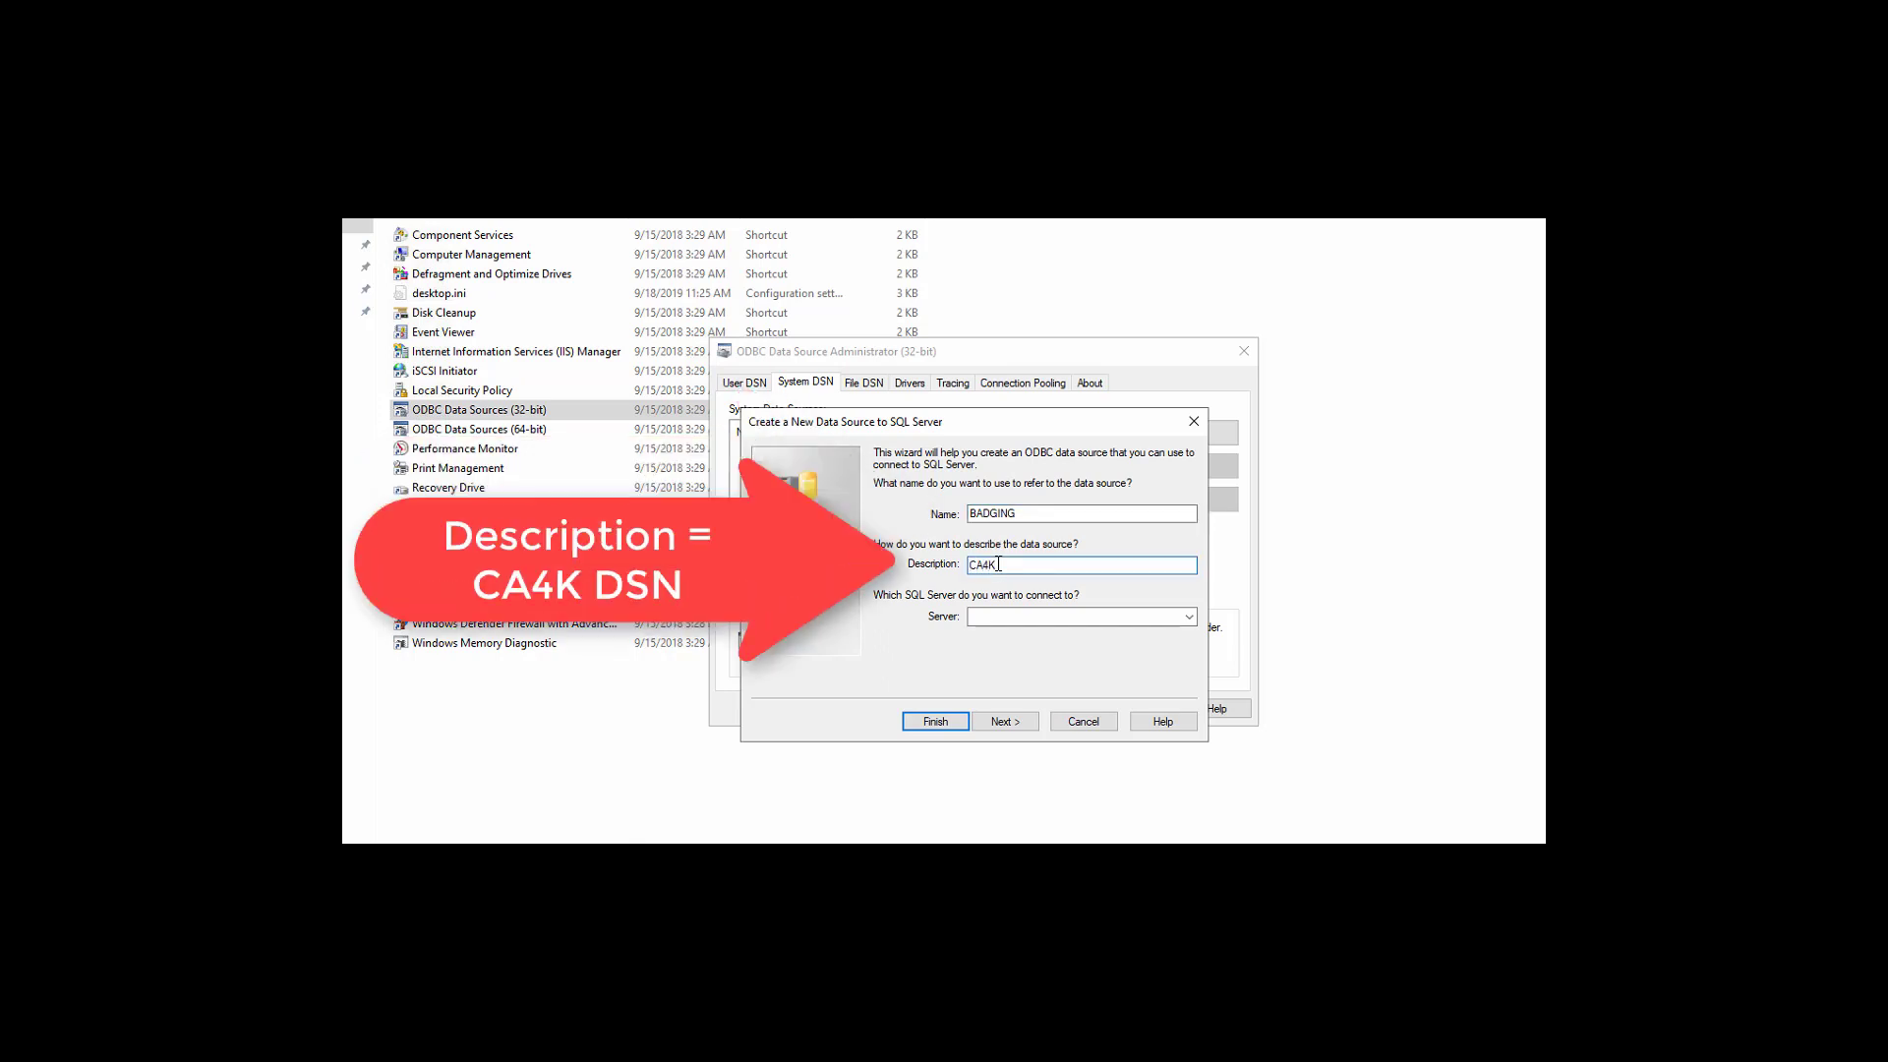
pyautogui.write(' DSN')
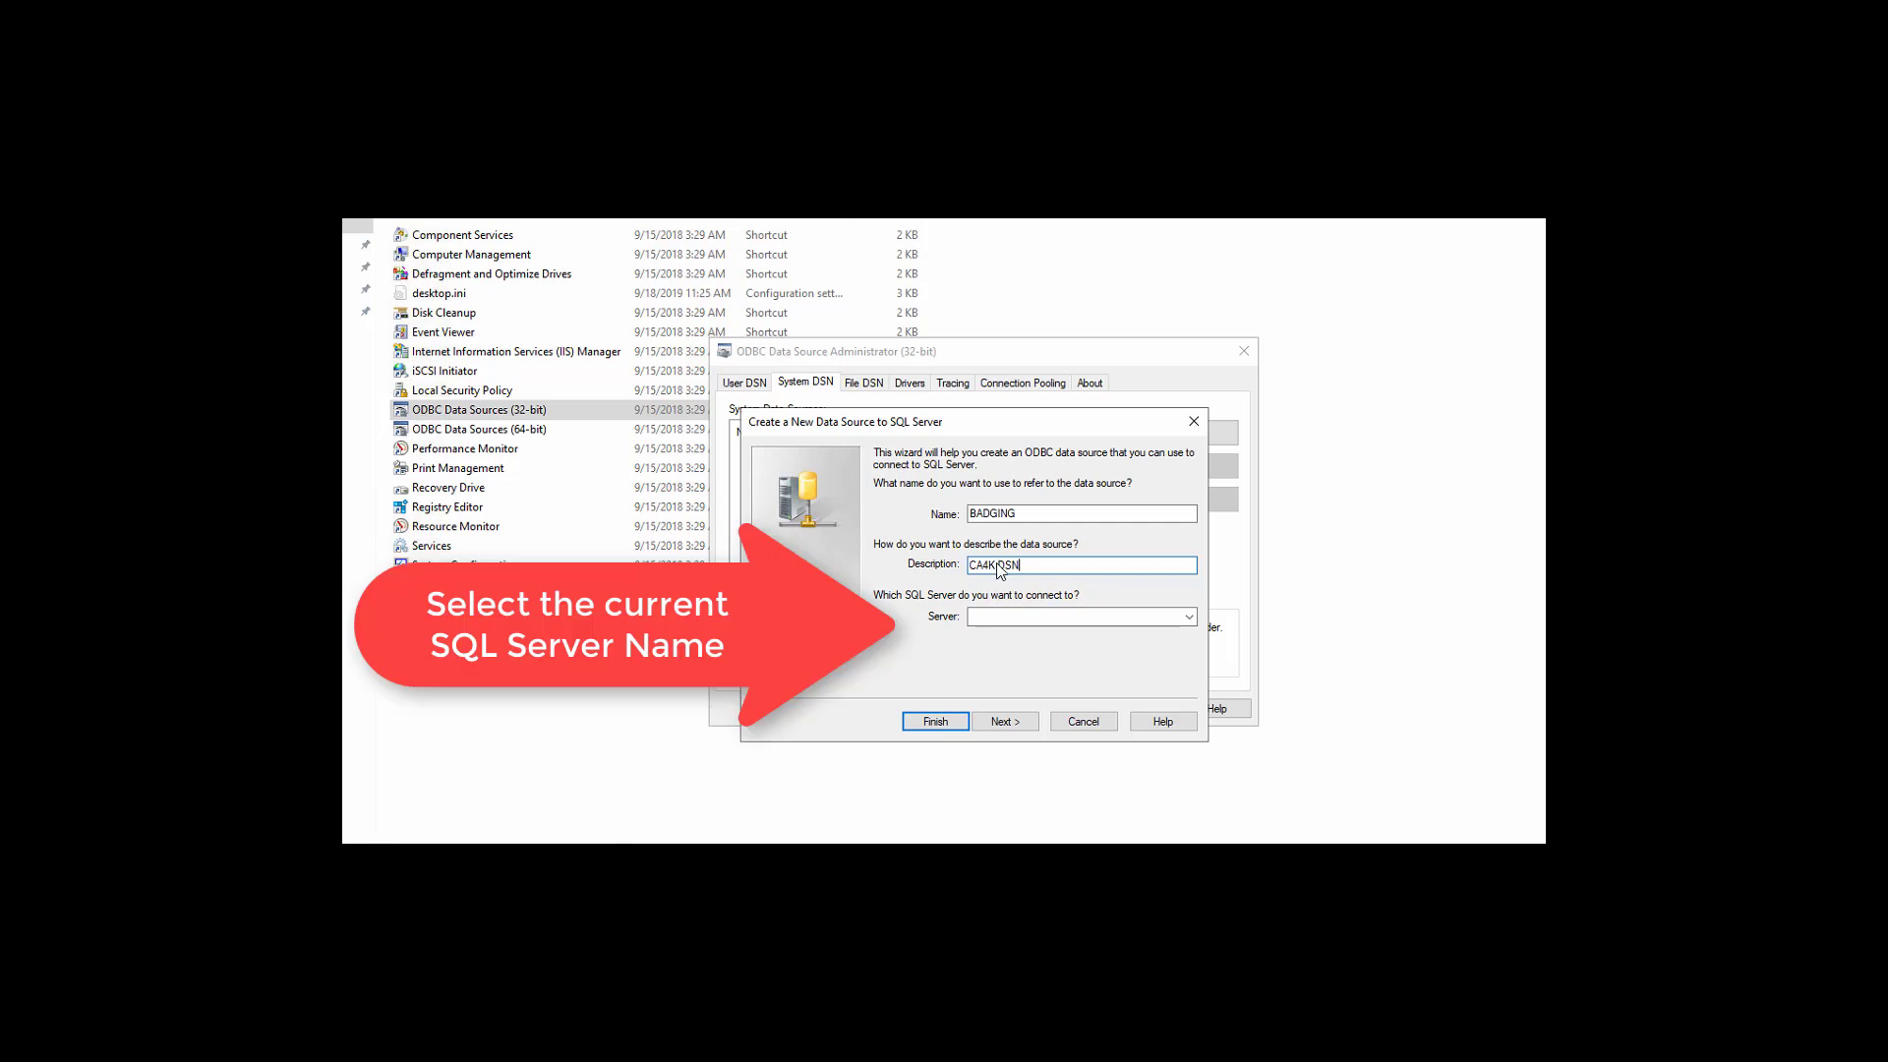
pyautogui.click(1189, 616)
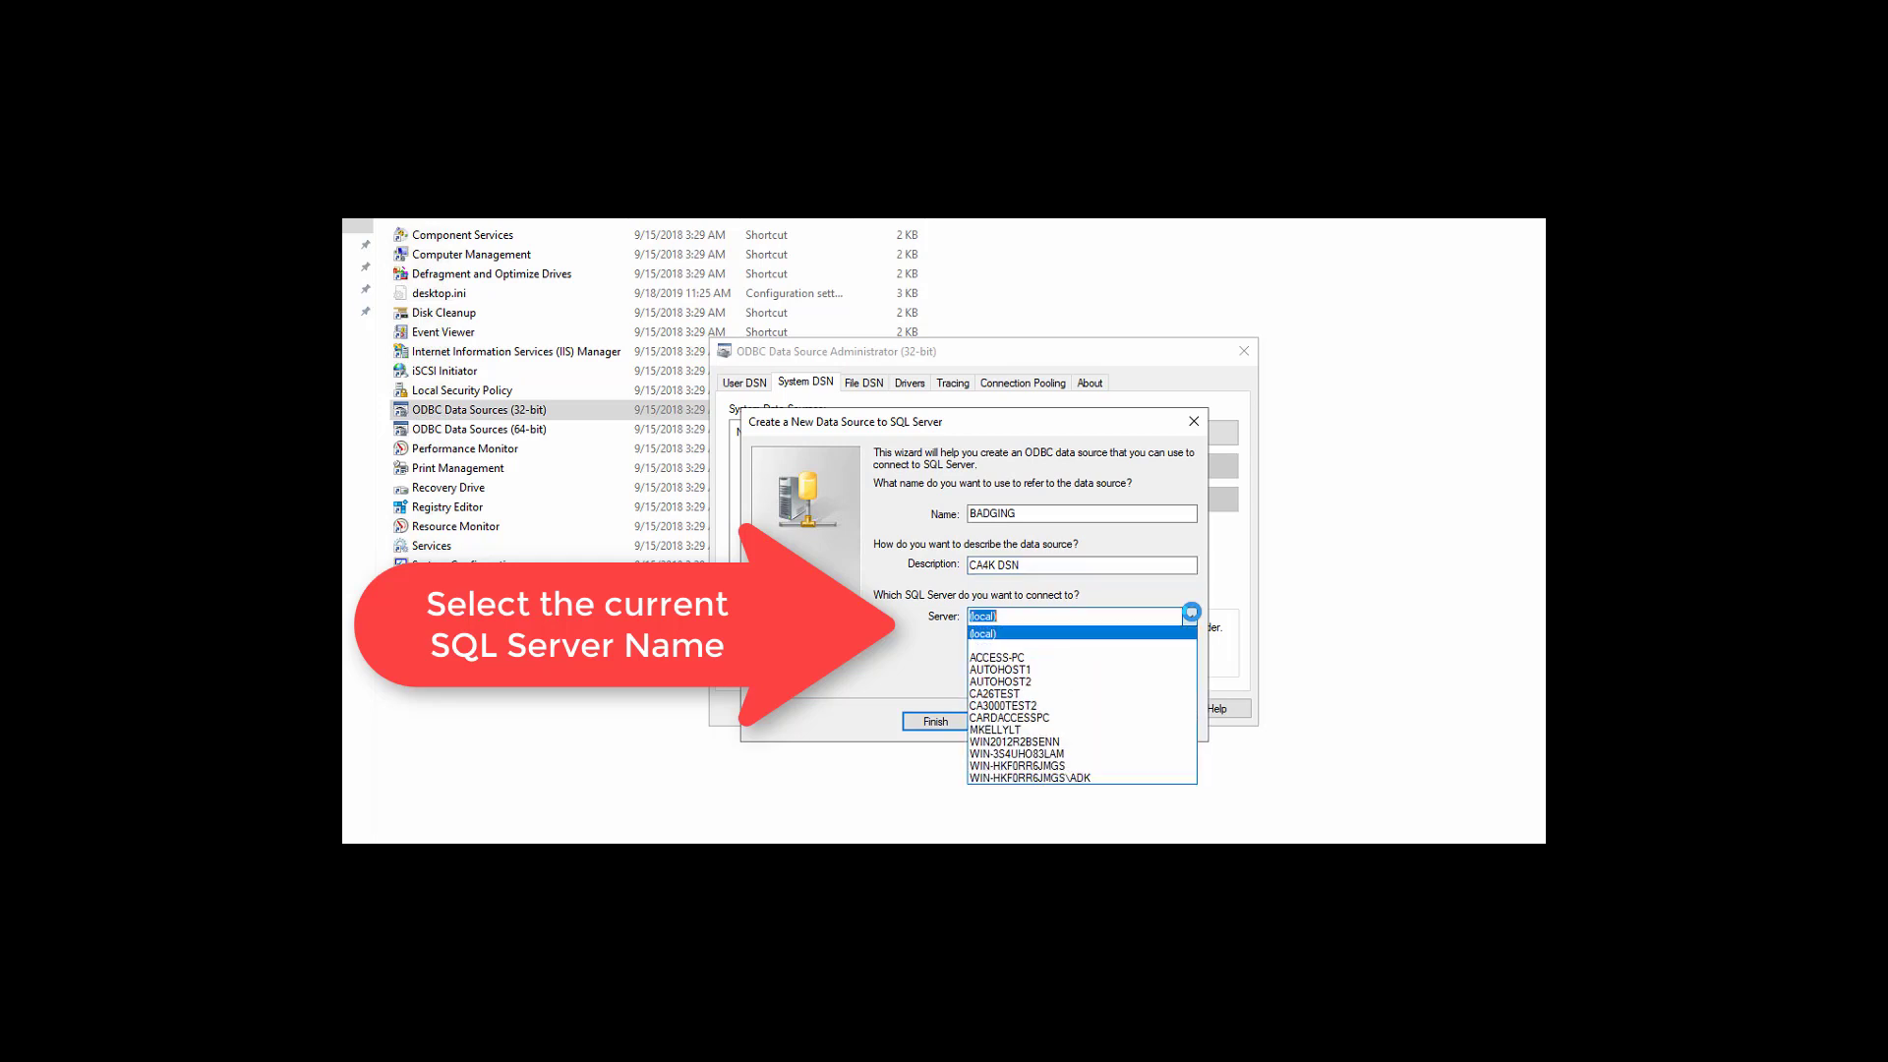
pyautogui.click(1010, 730)
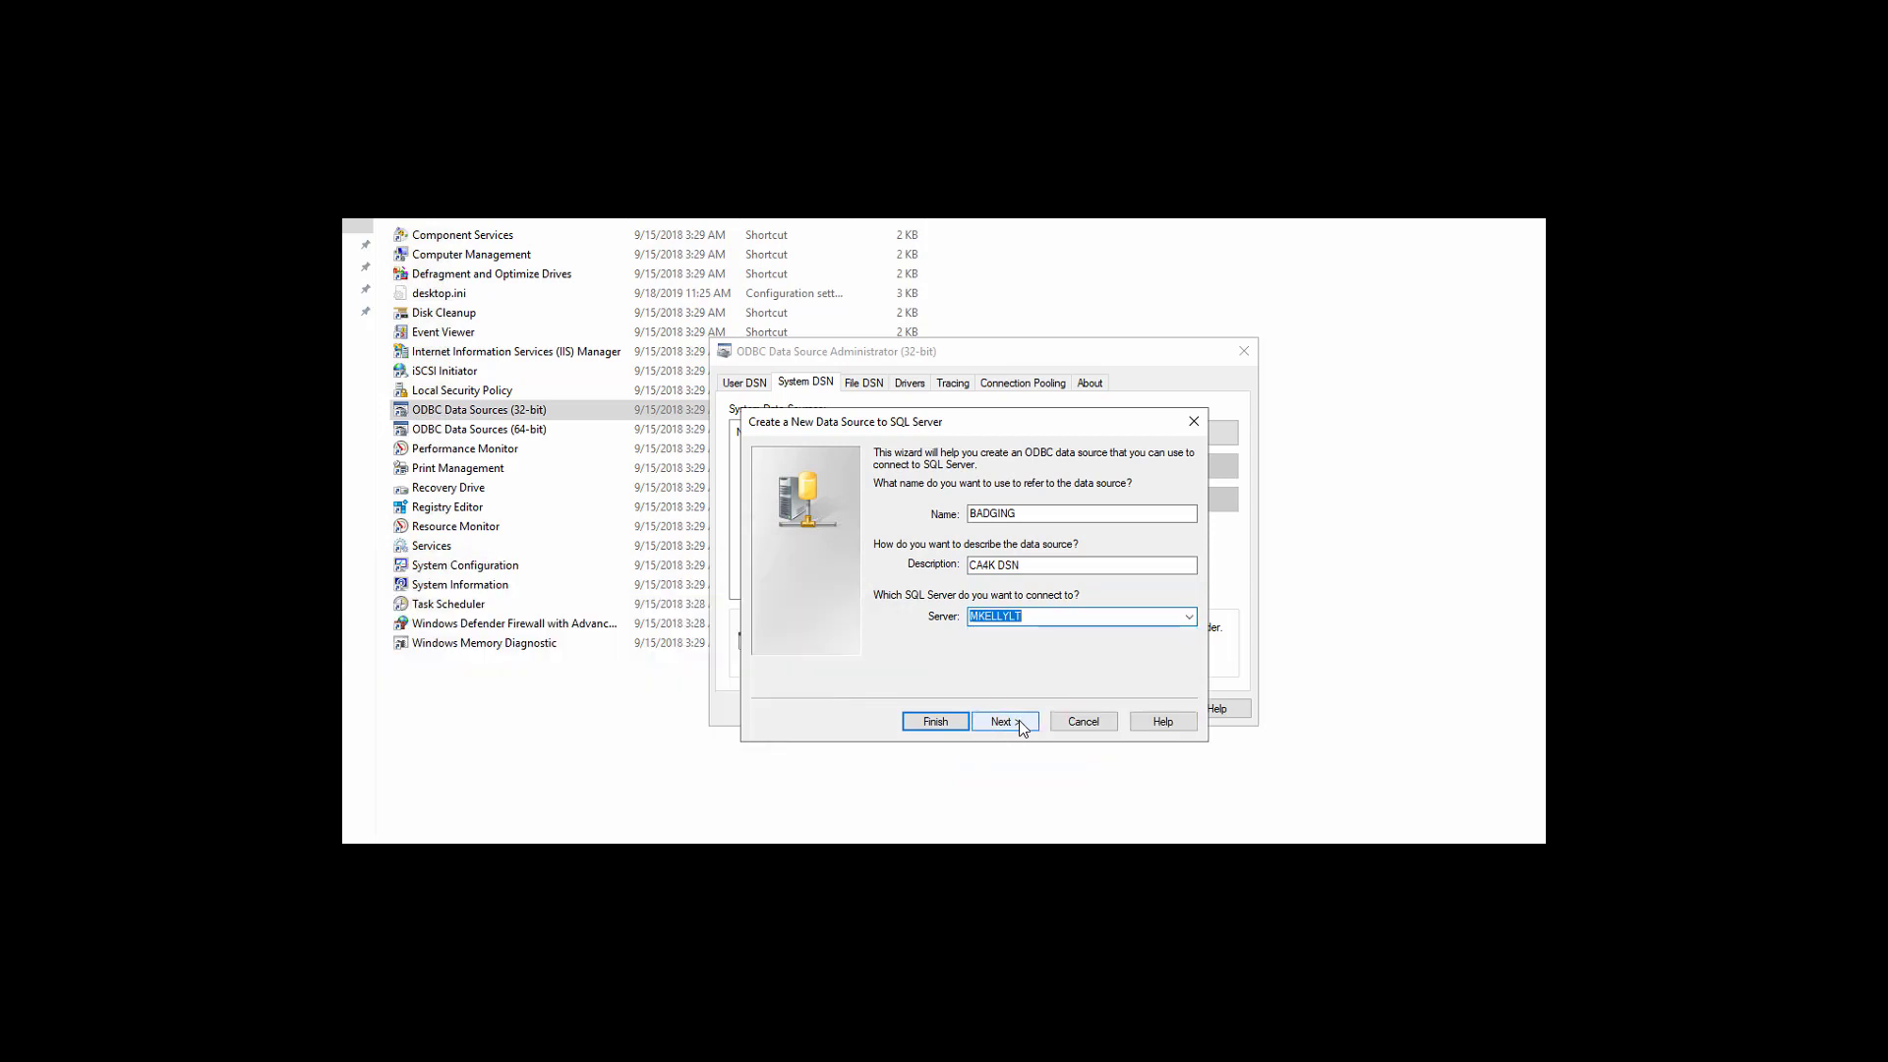
pyautogui.click(1020, 721)
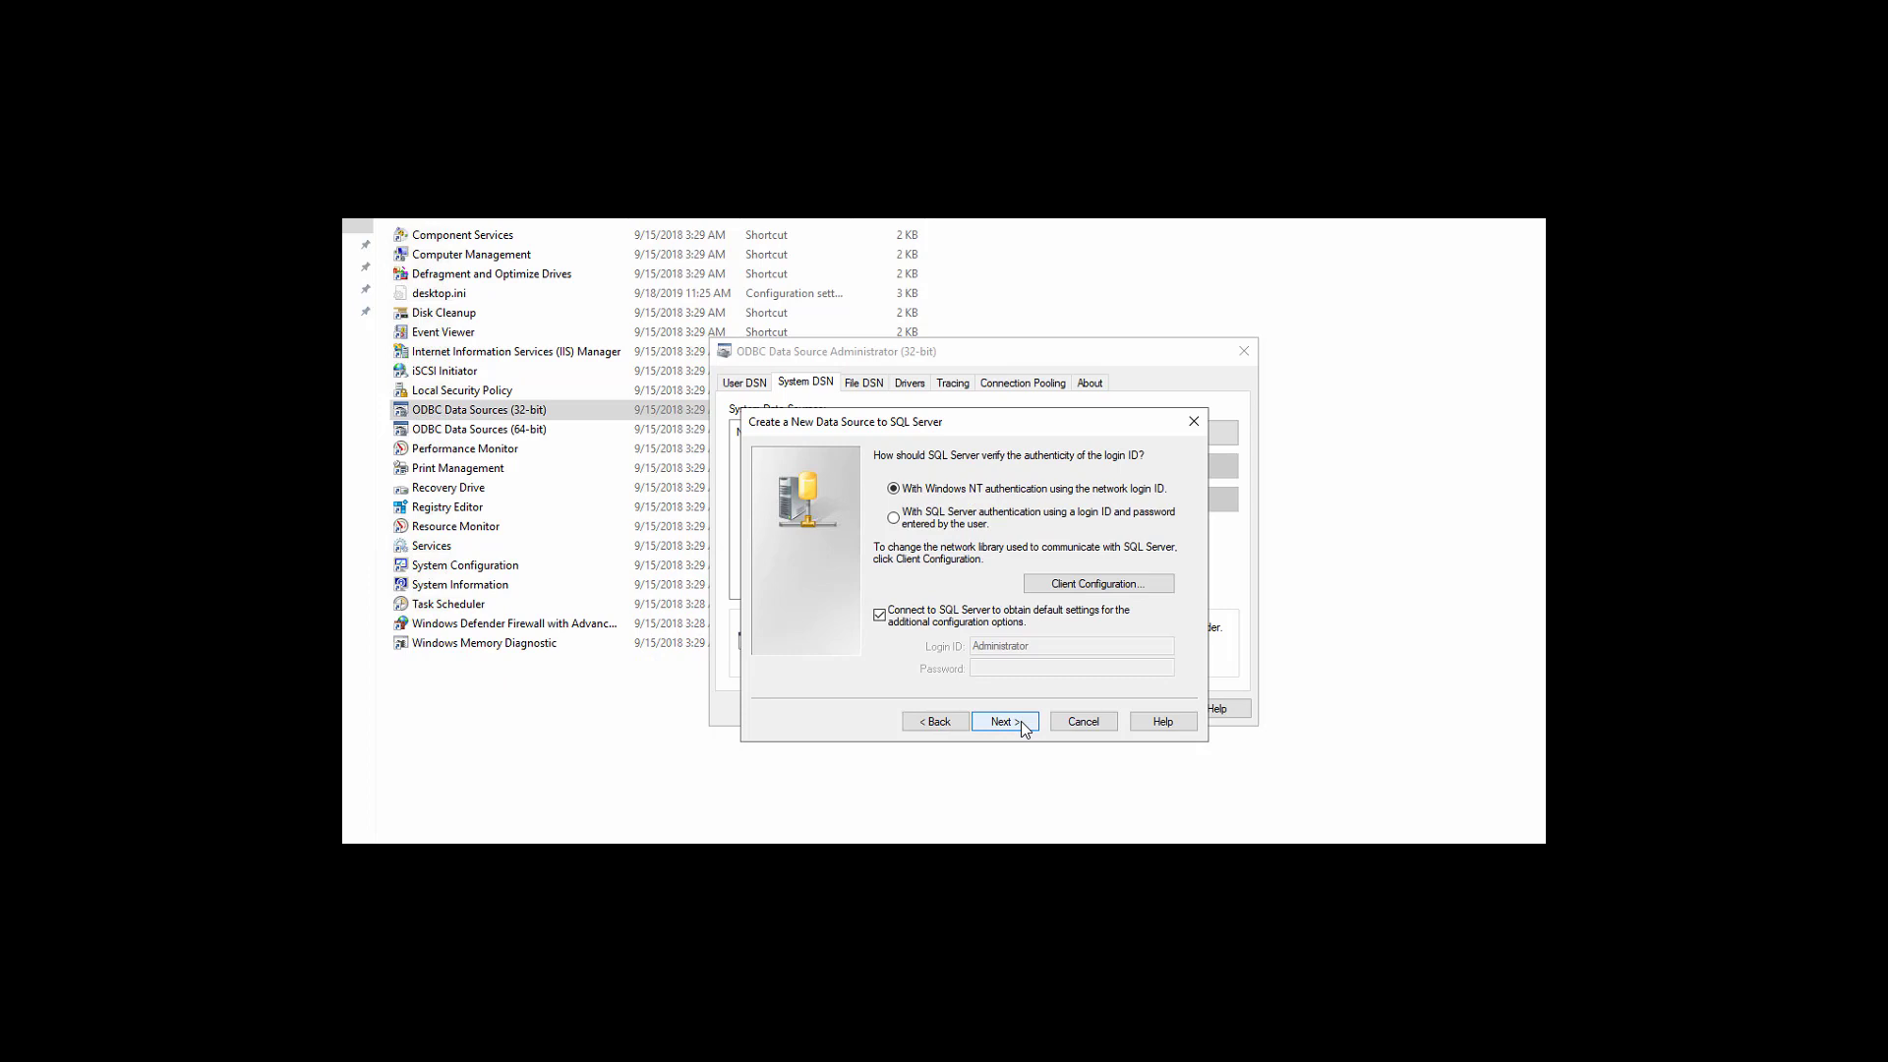
# Use SQL Server login authentication with the SQL login ID and its password.
pyautogui.click(892, 519)
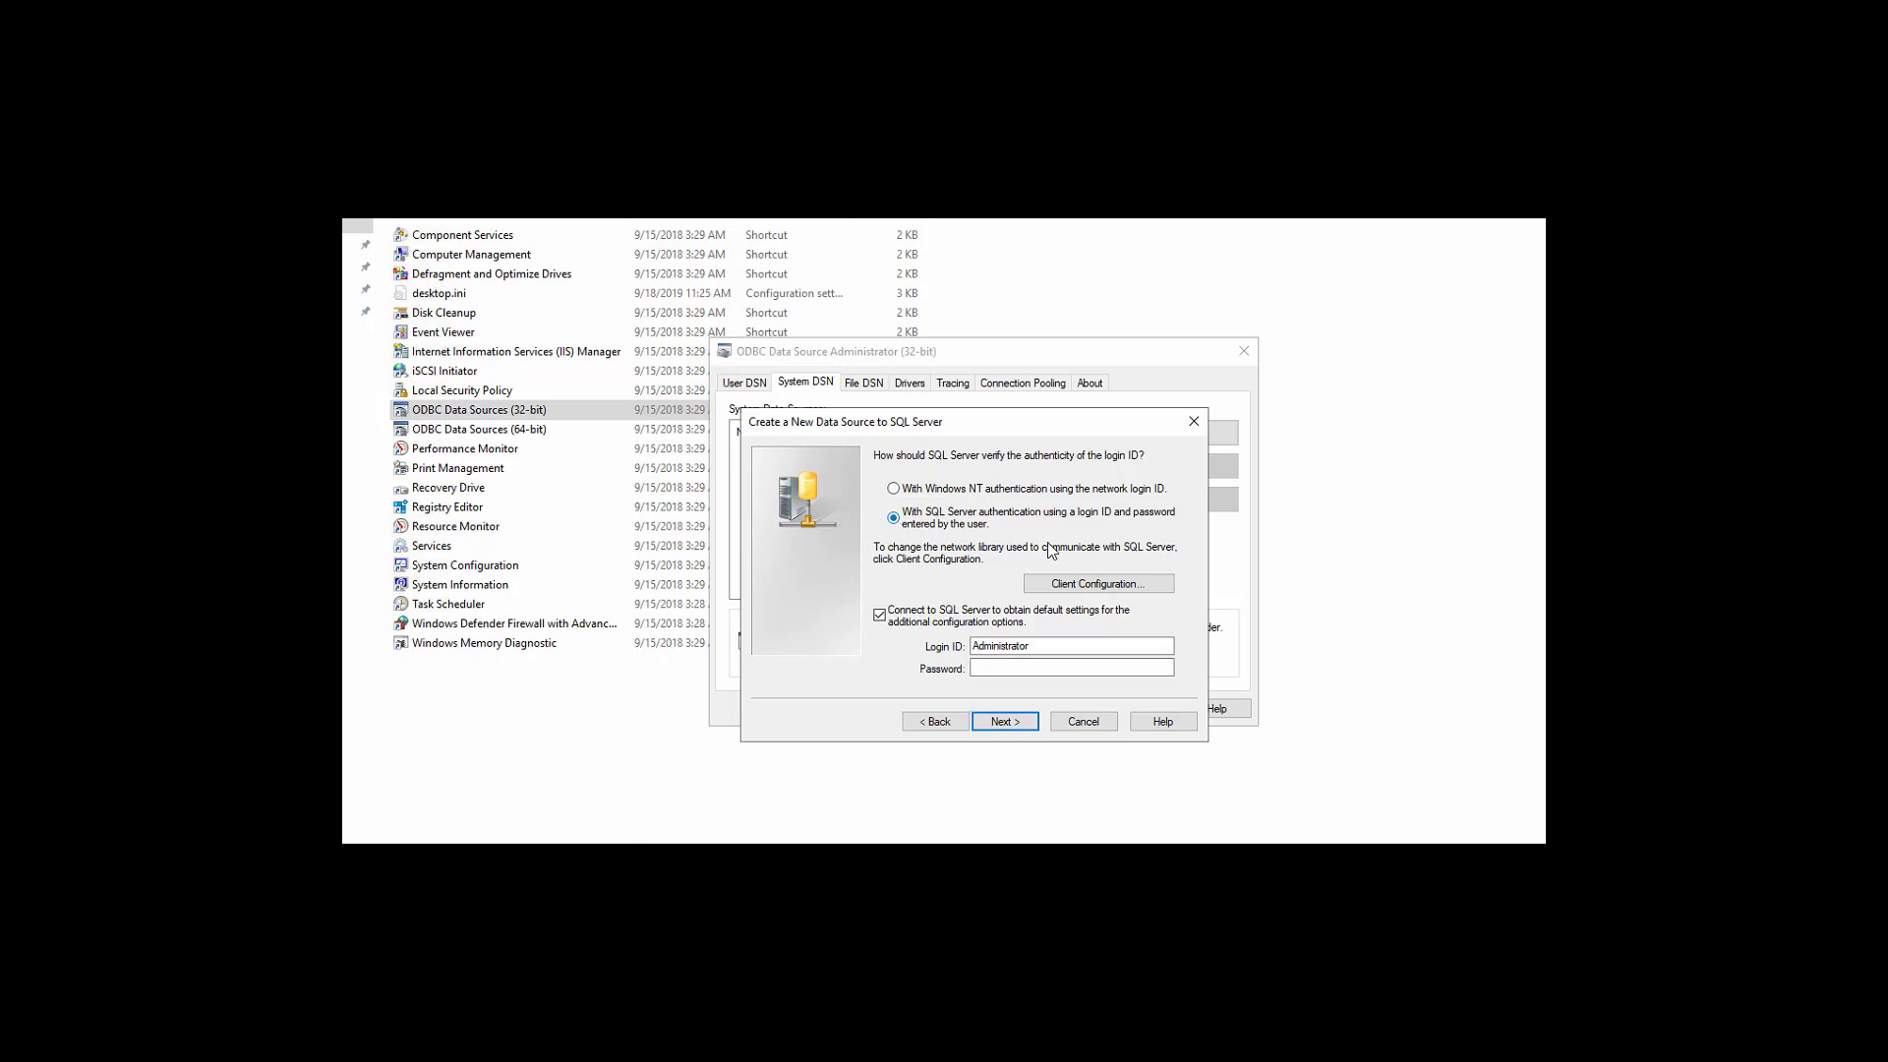
pyautogui.moveTo(1044, 646); pyautogui.dragTo(941, 641)
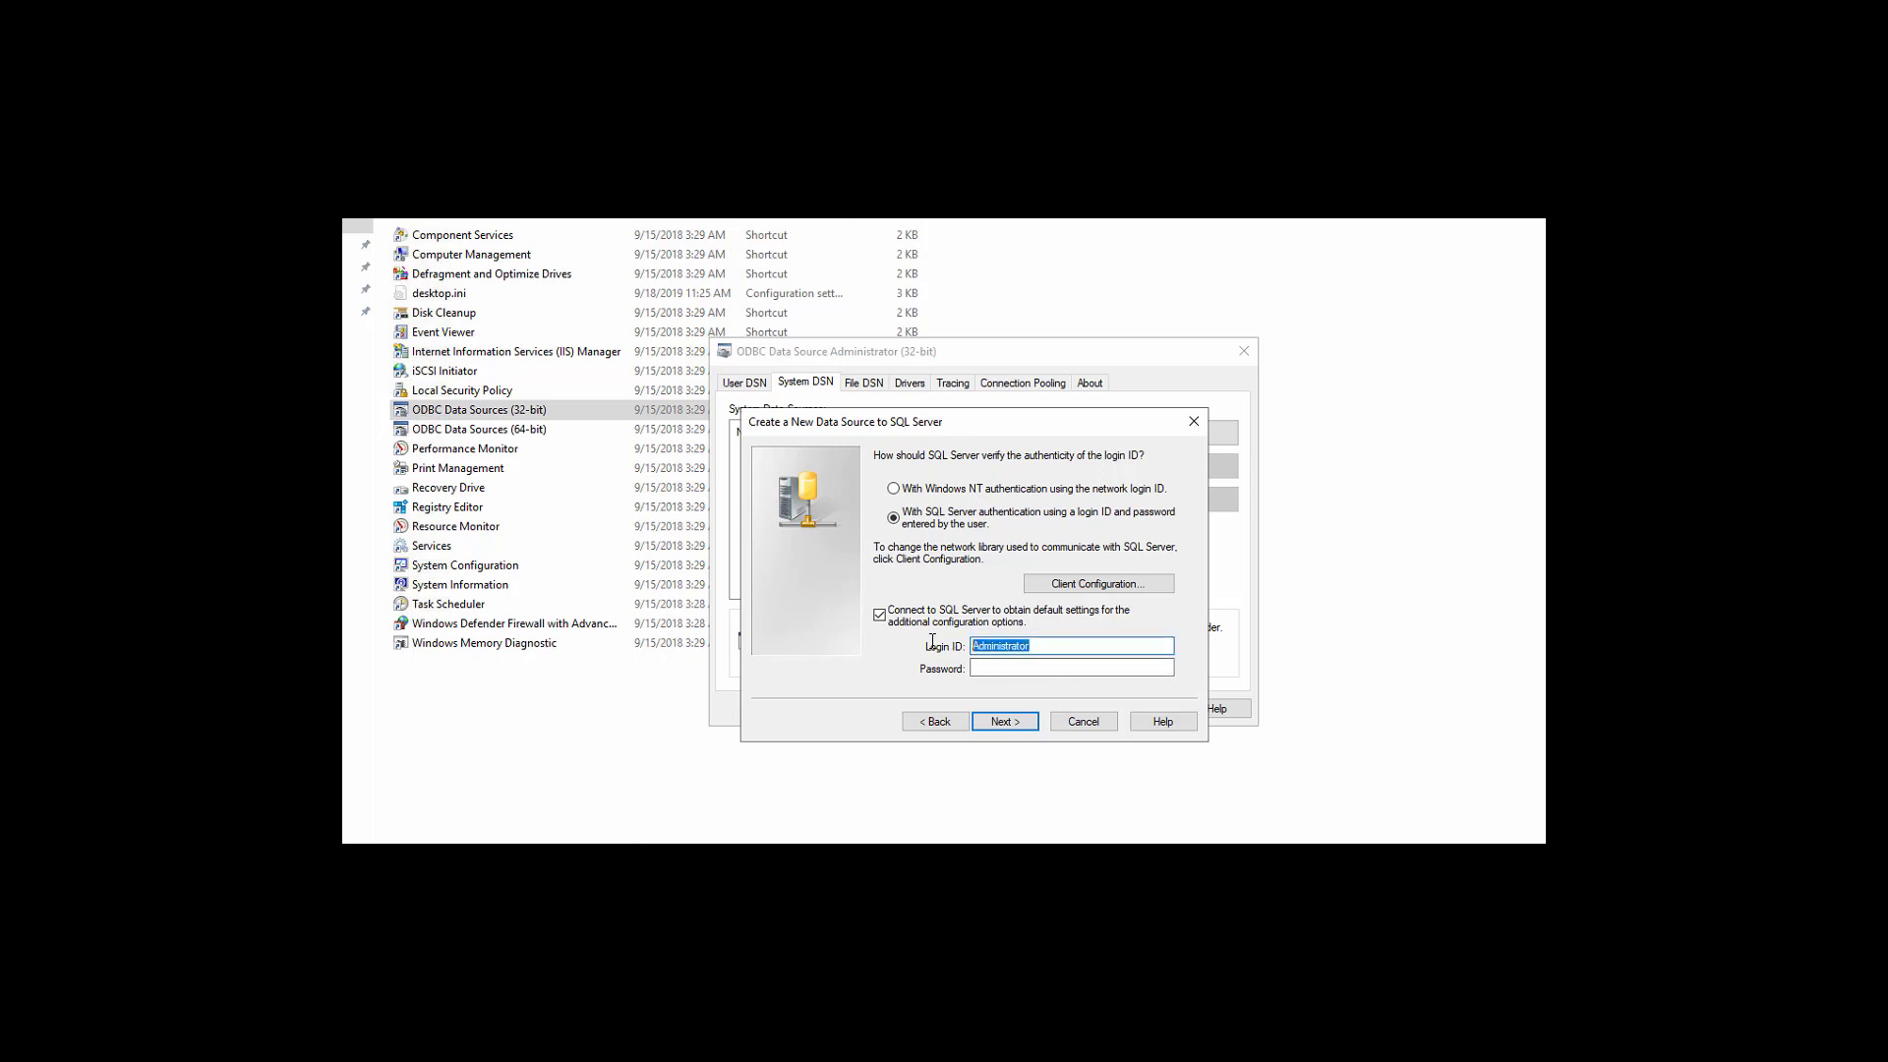
pyautogui.press('Tab')
pyautogui.moveTo(1009, 669); pyautogui.dragTo(940, 669)
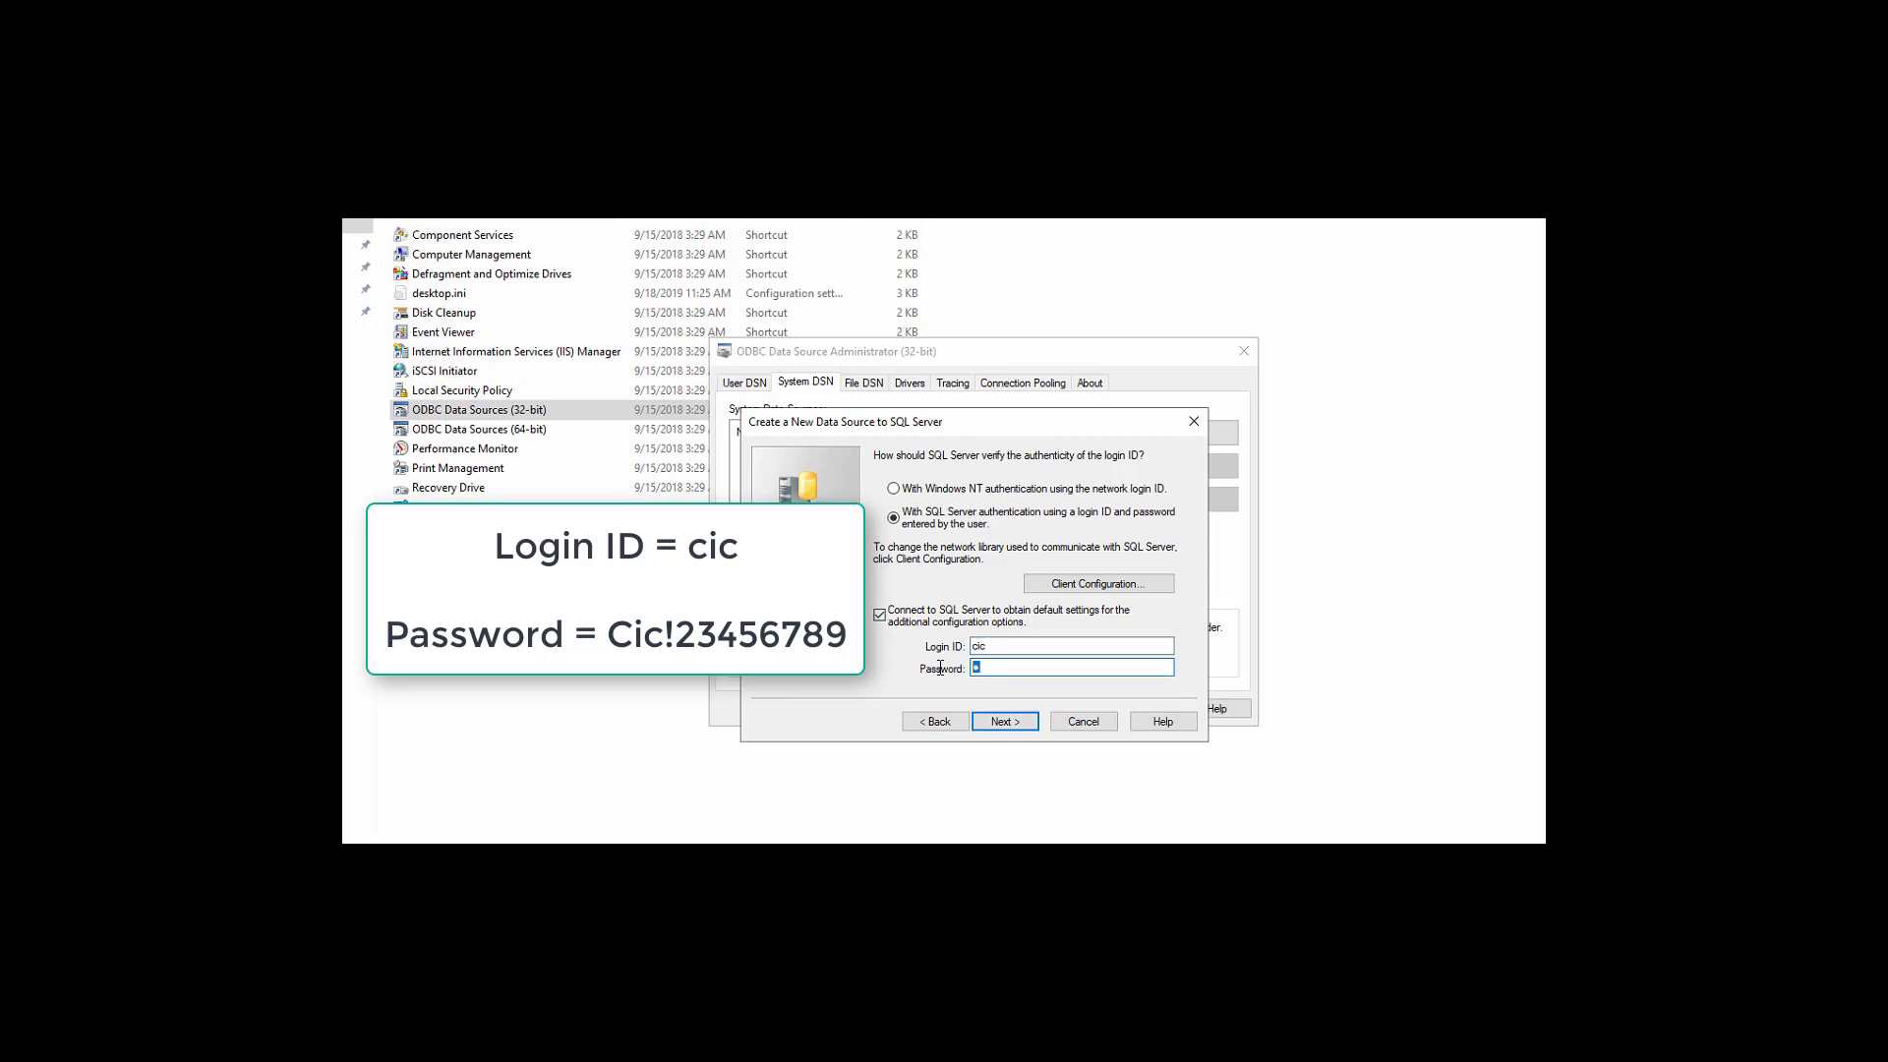
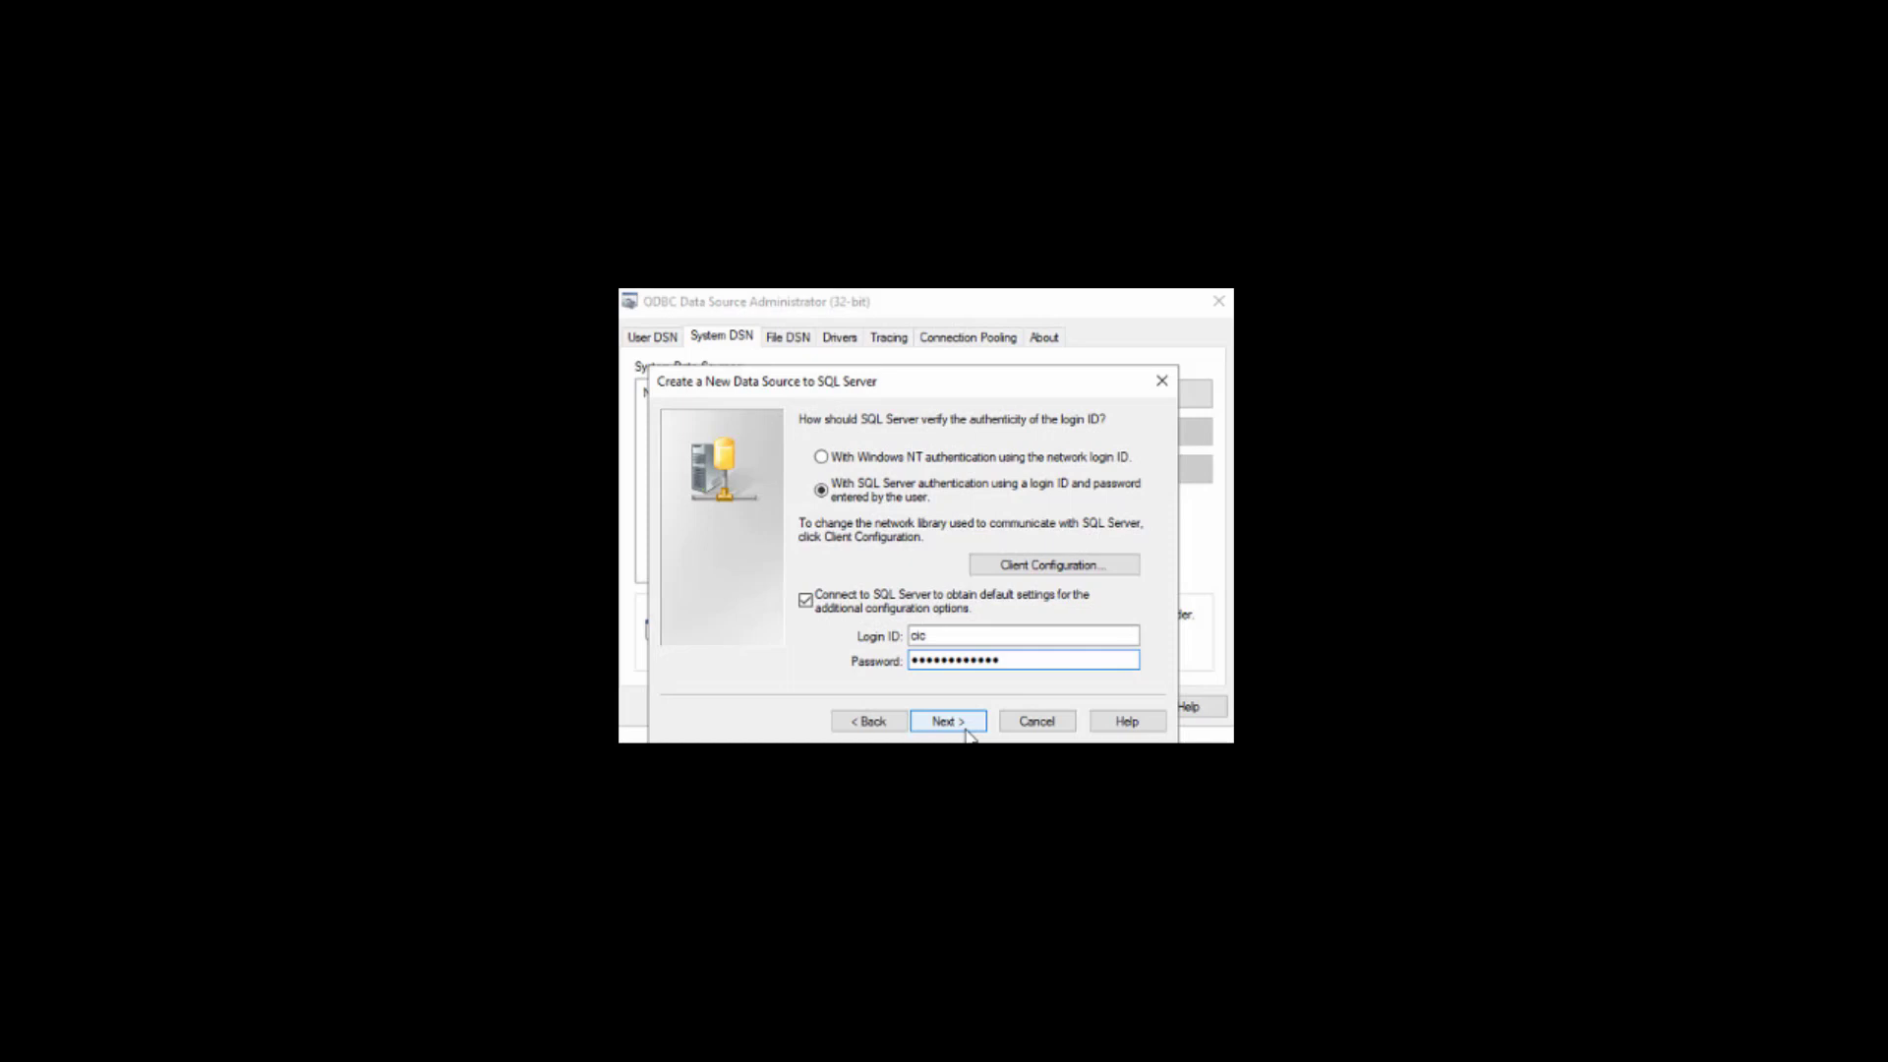
pyautogui.click(966, 728)
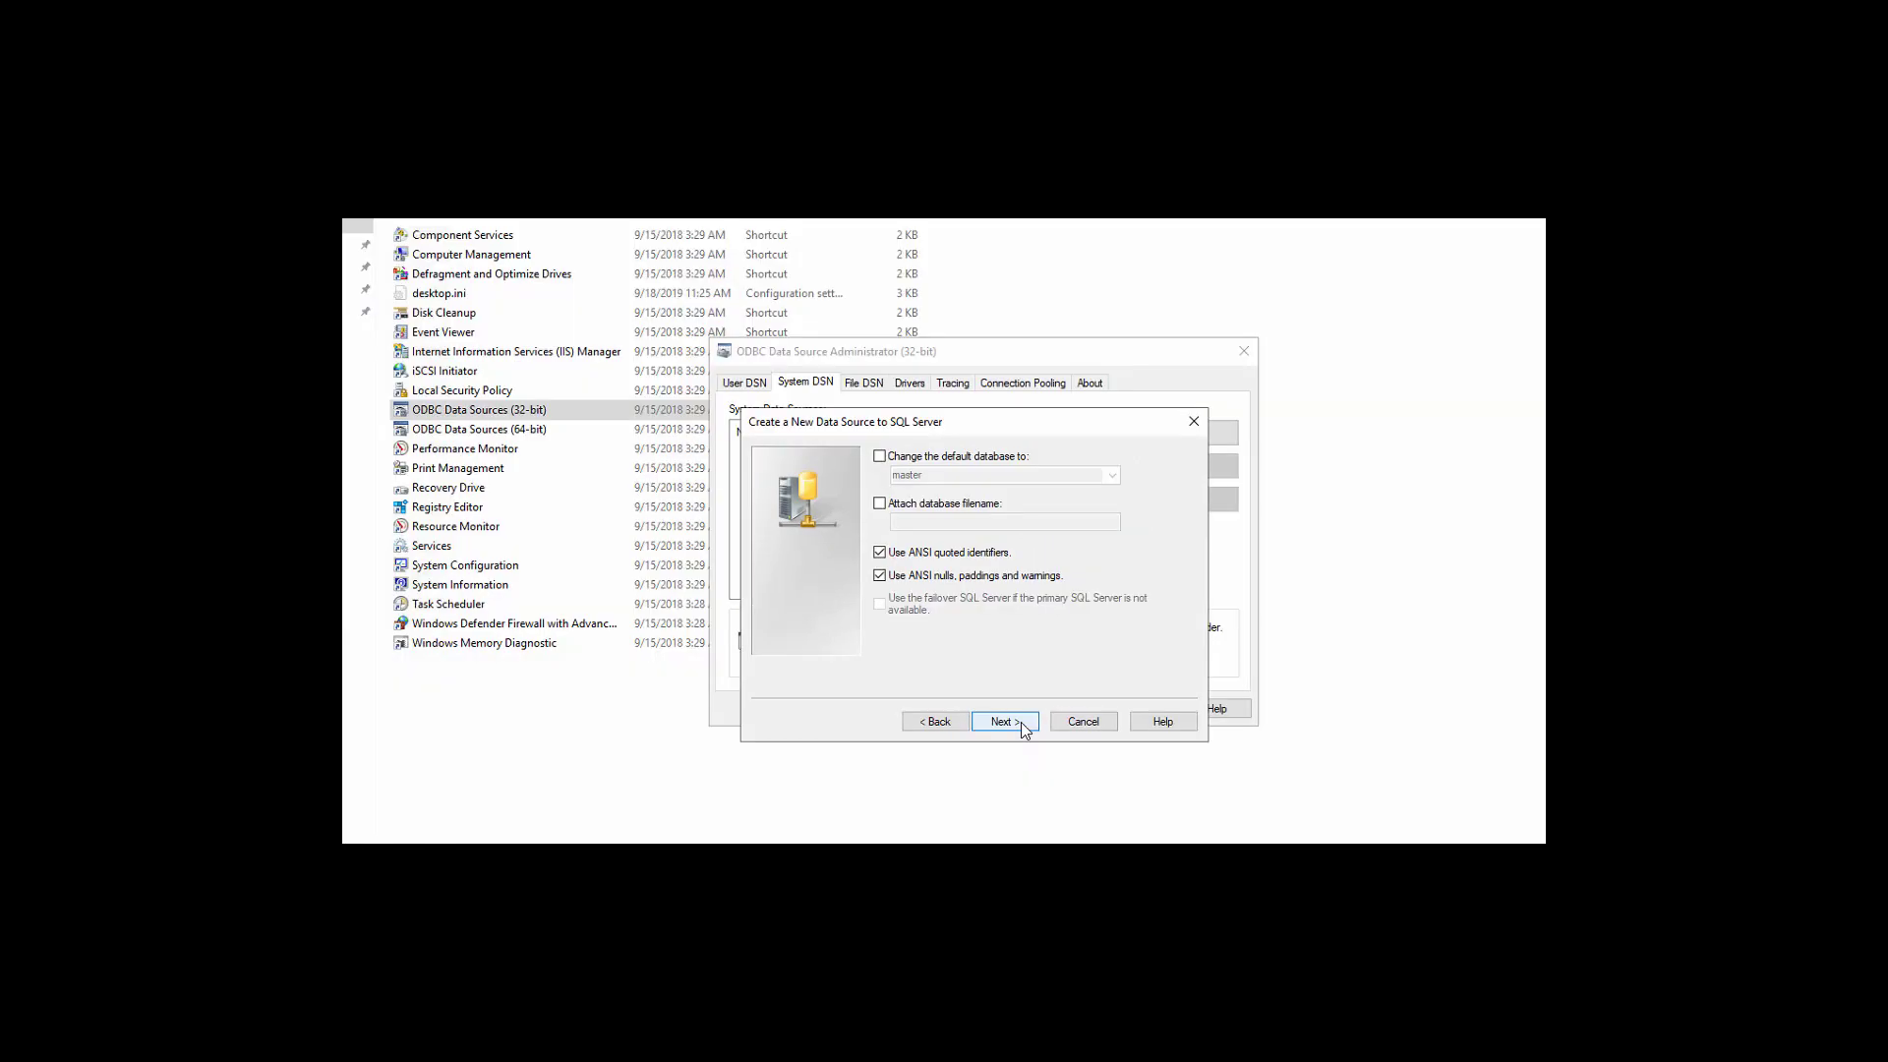
# Change the default database to caLiveConfiguration_06112019_152152.
pyautogui.click(879, 457)
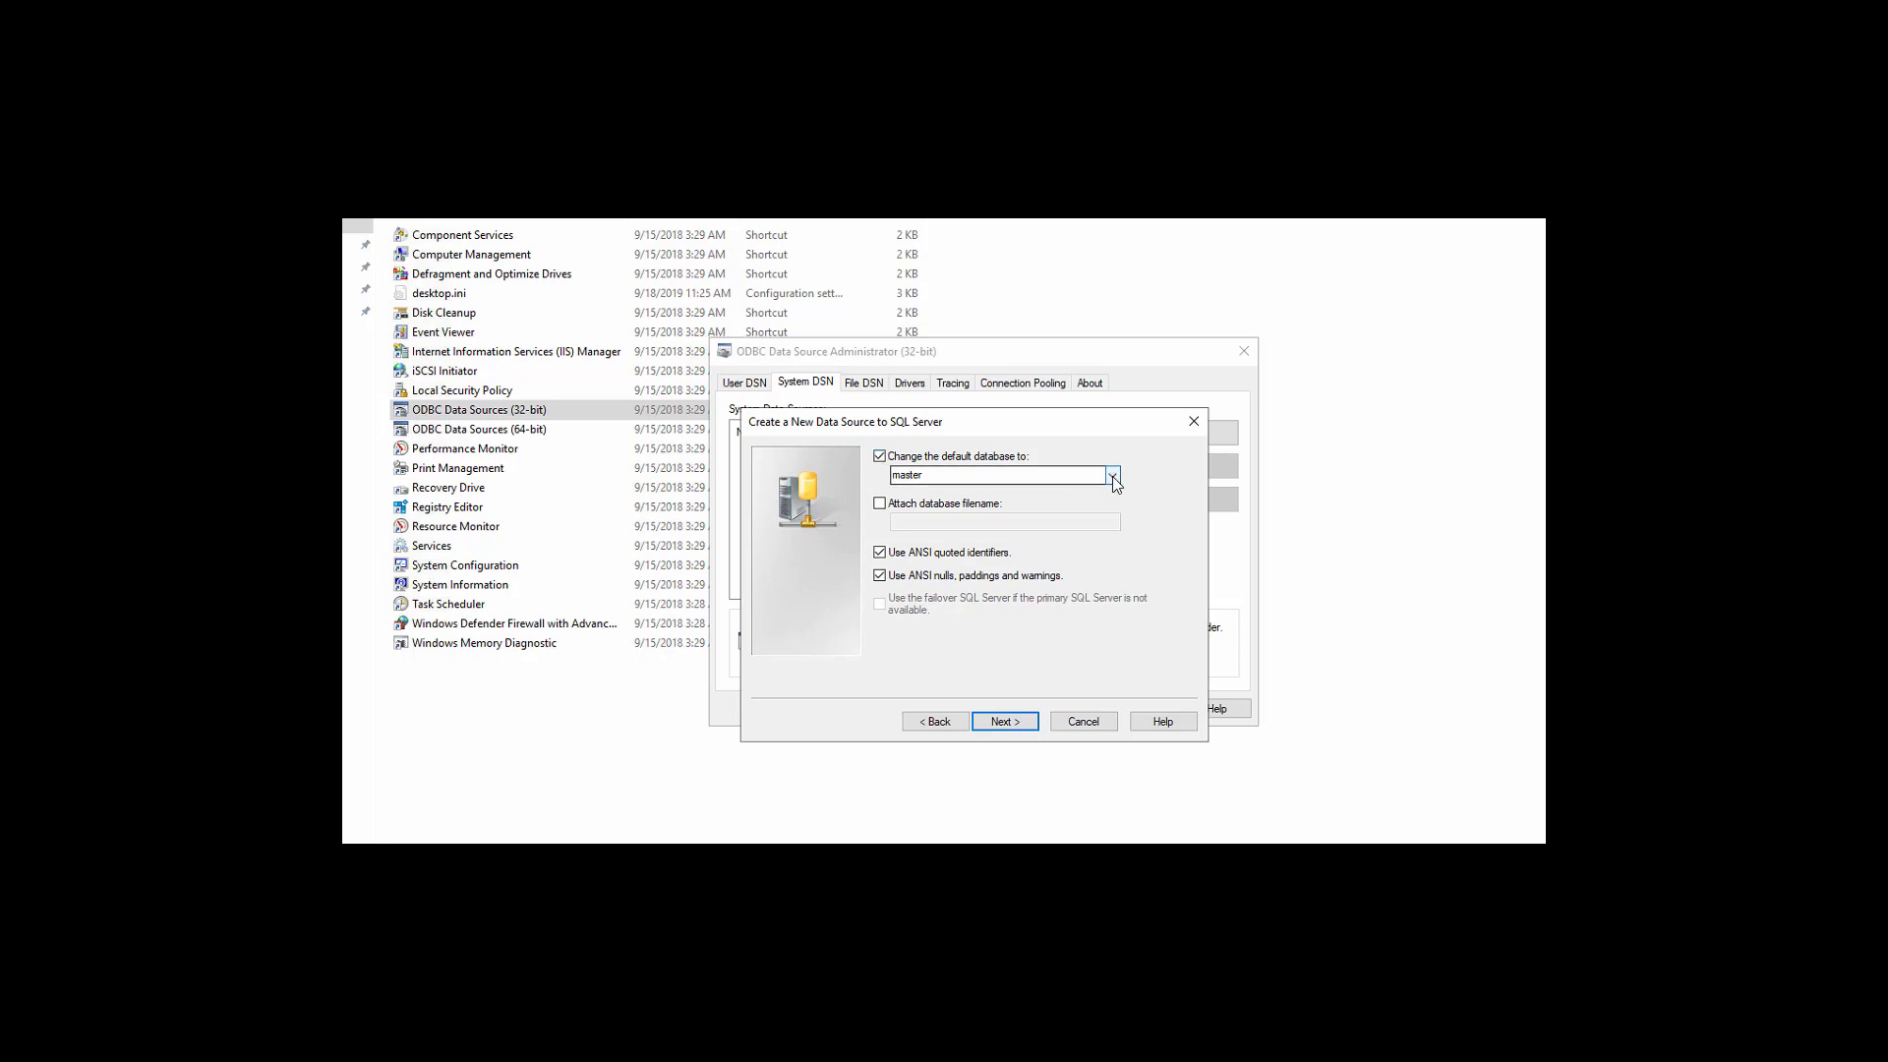
pyautogui.click(1113, 476)
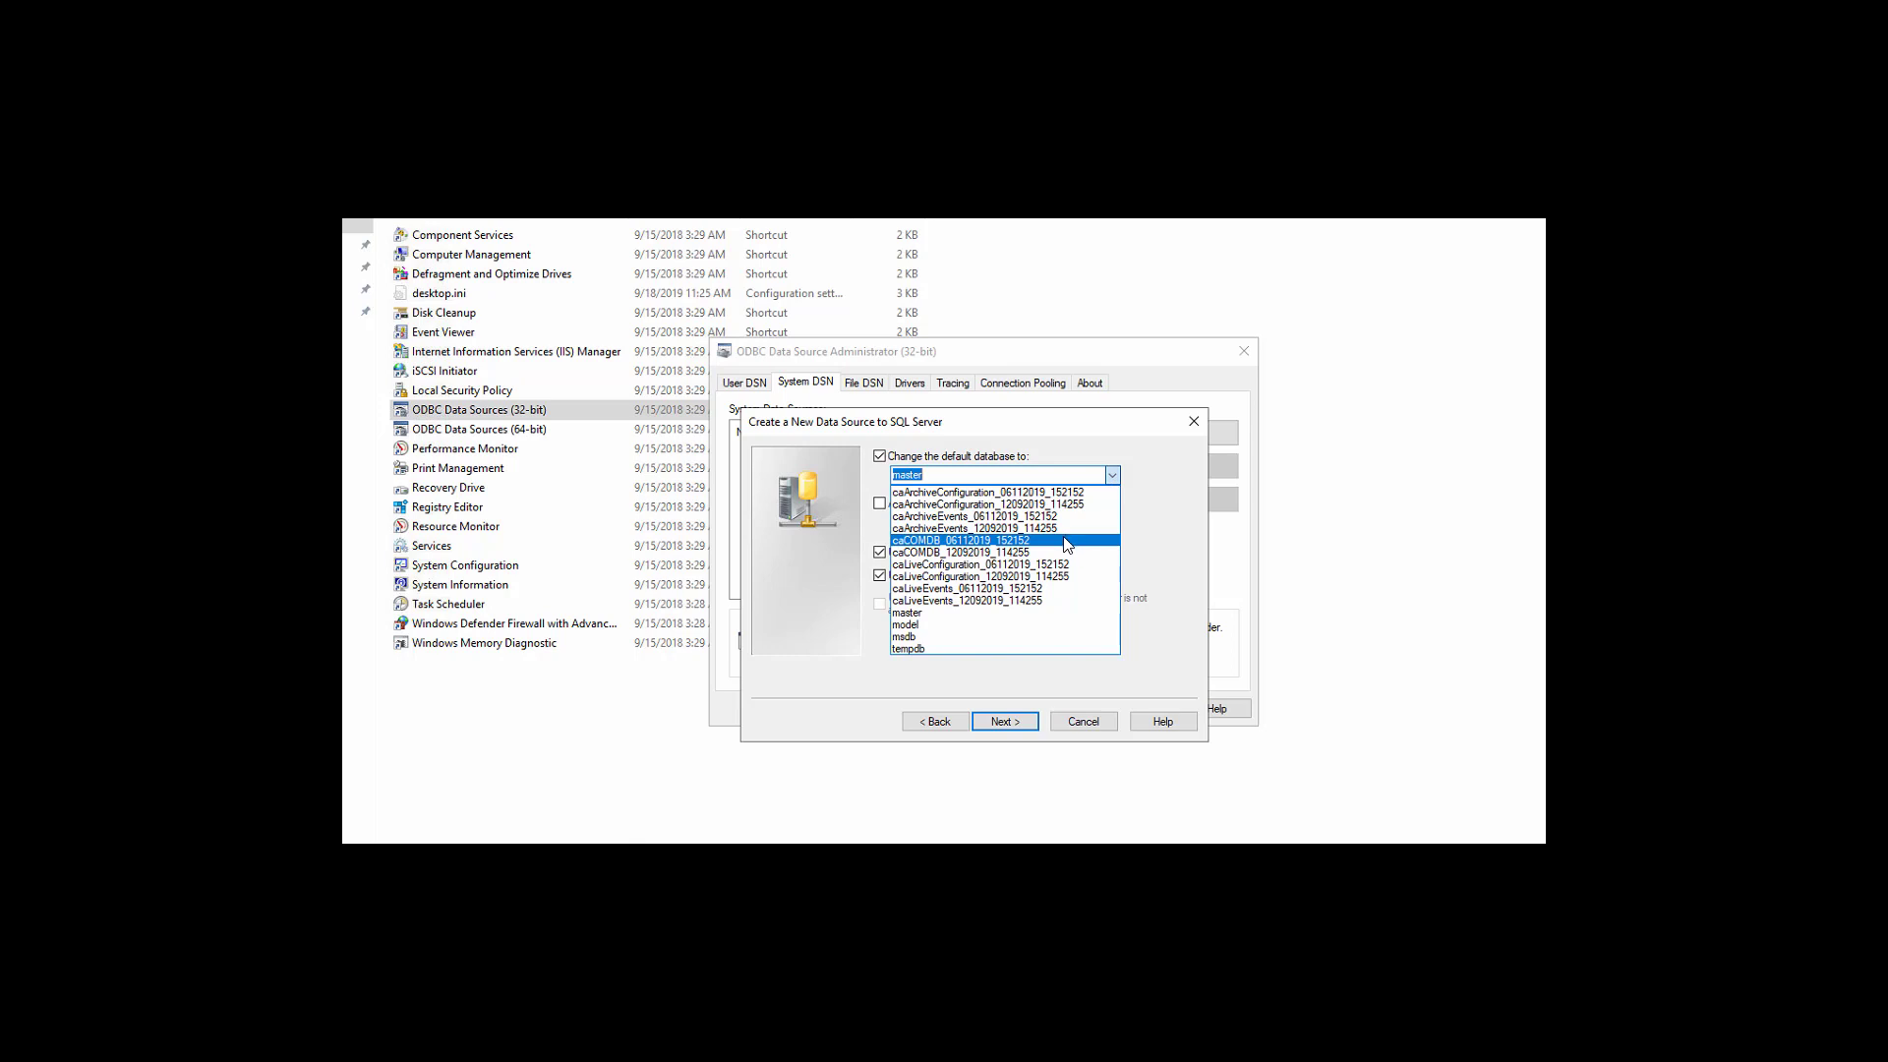
pyautogui.click(1020, 566)
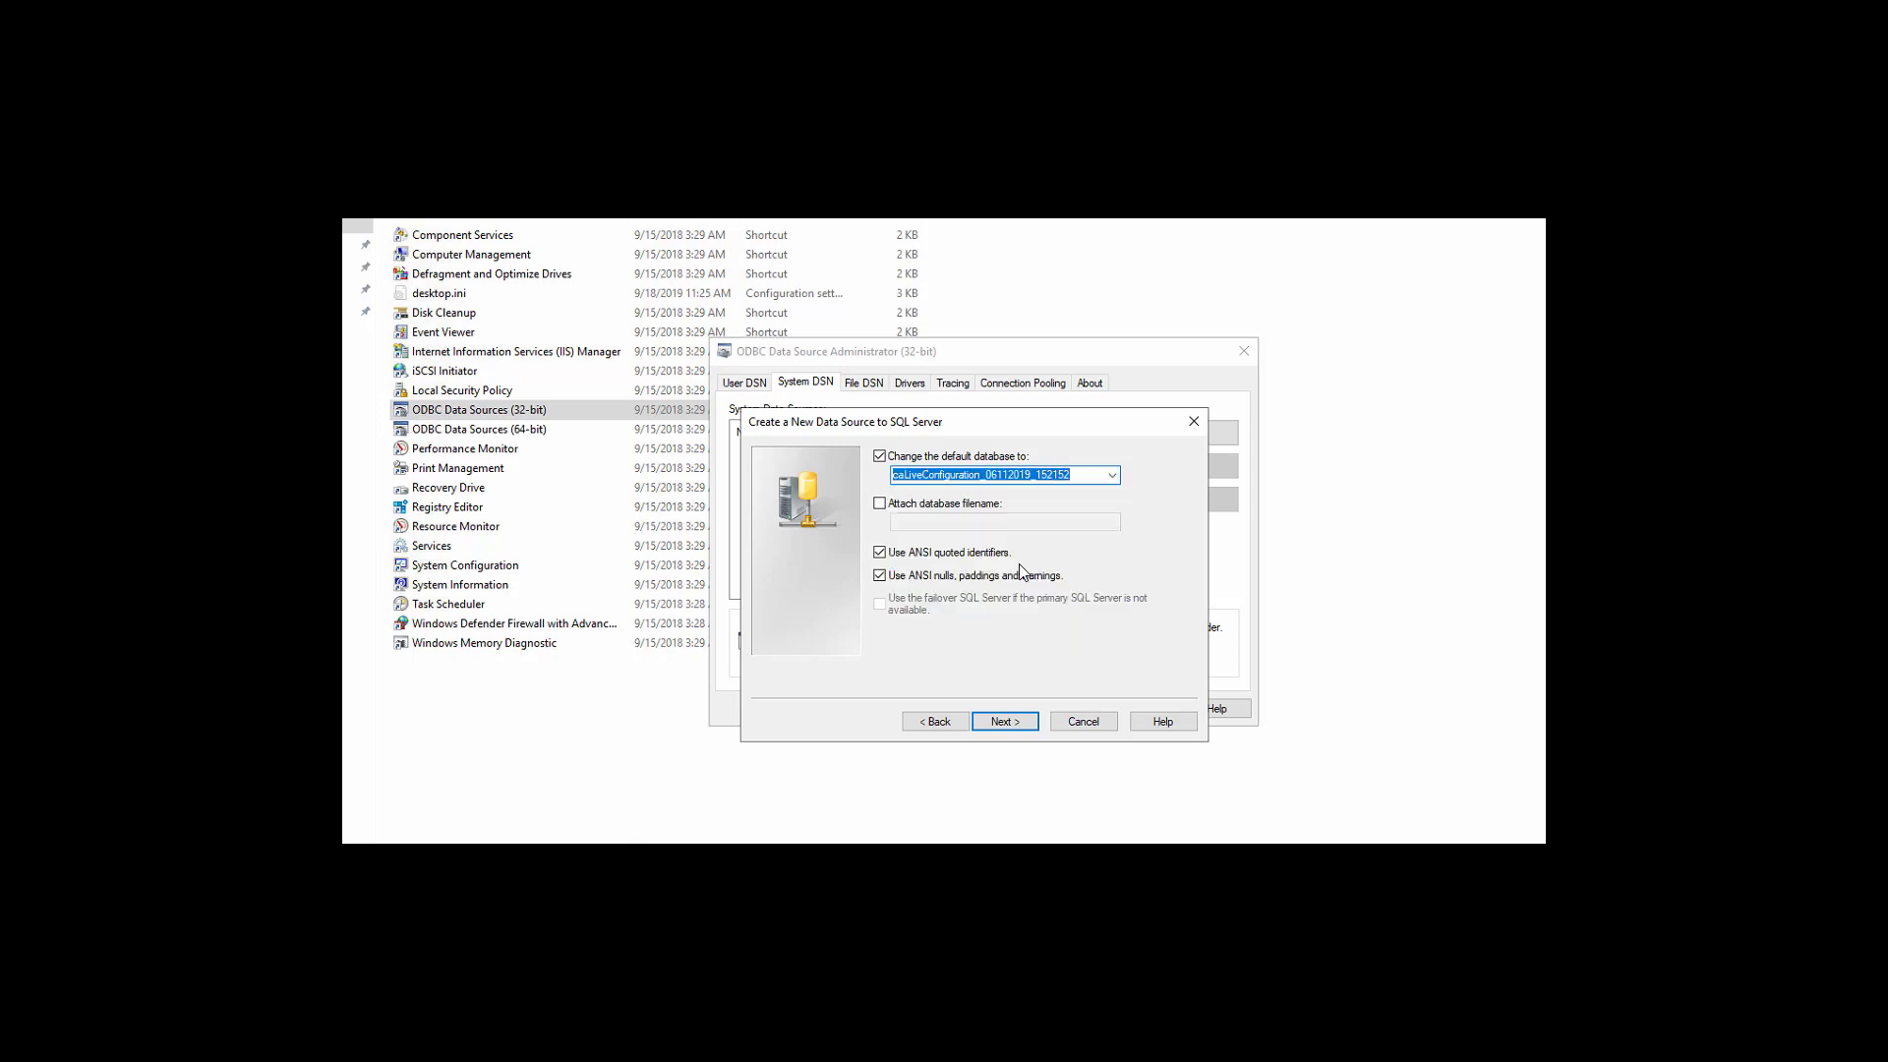
pyautogui.click(1024, 723)
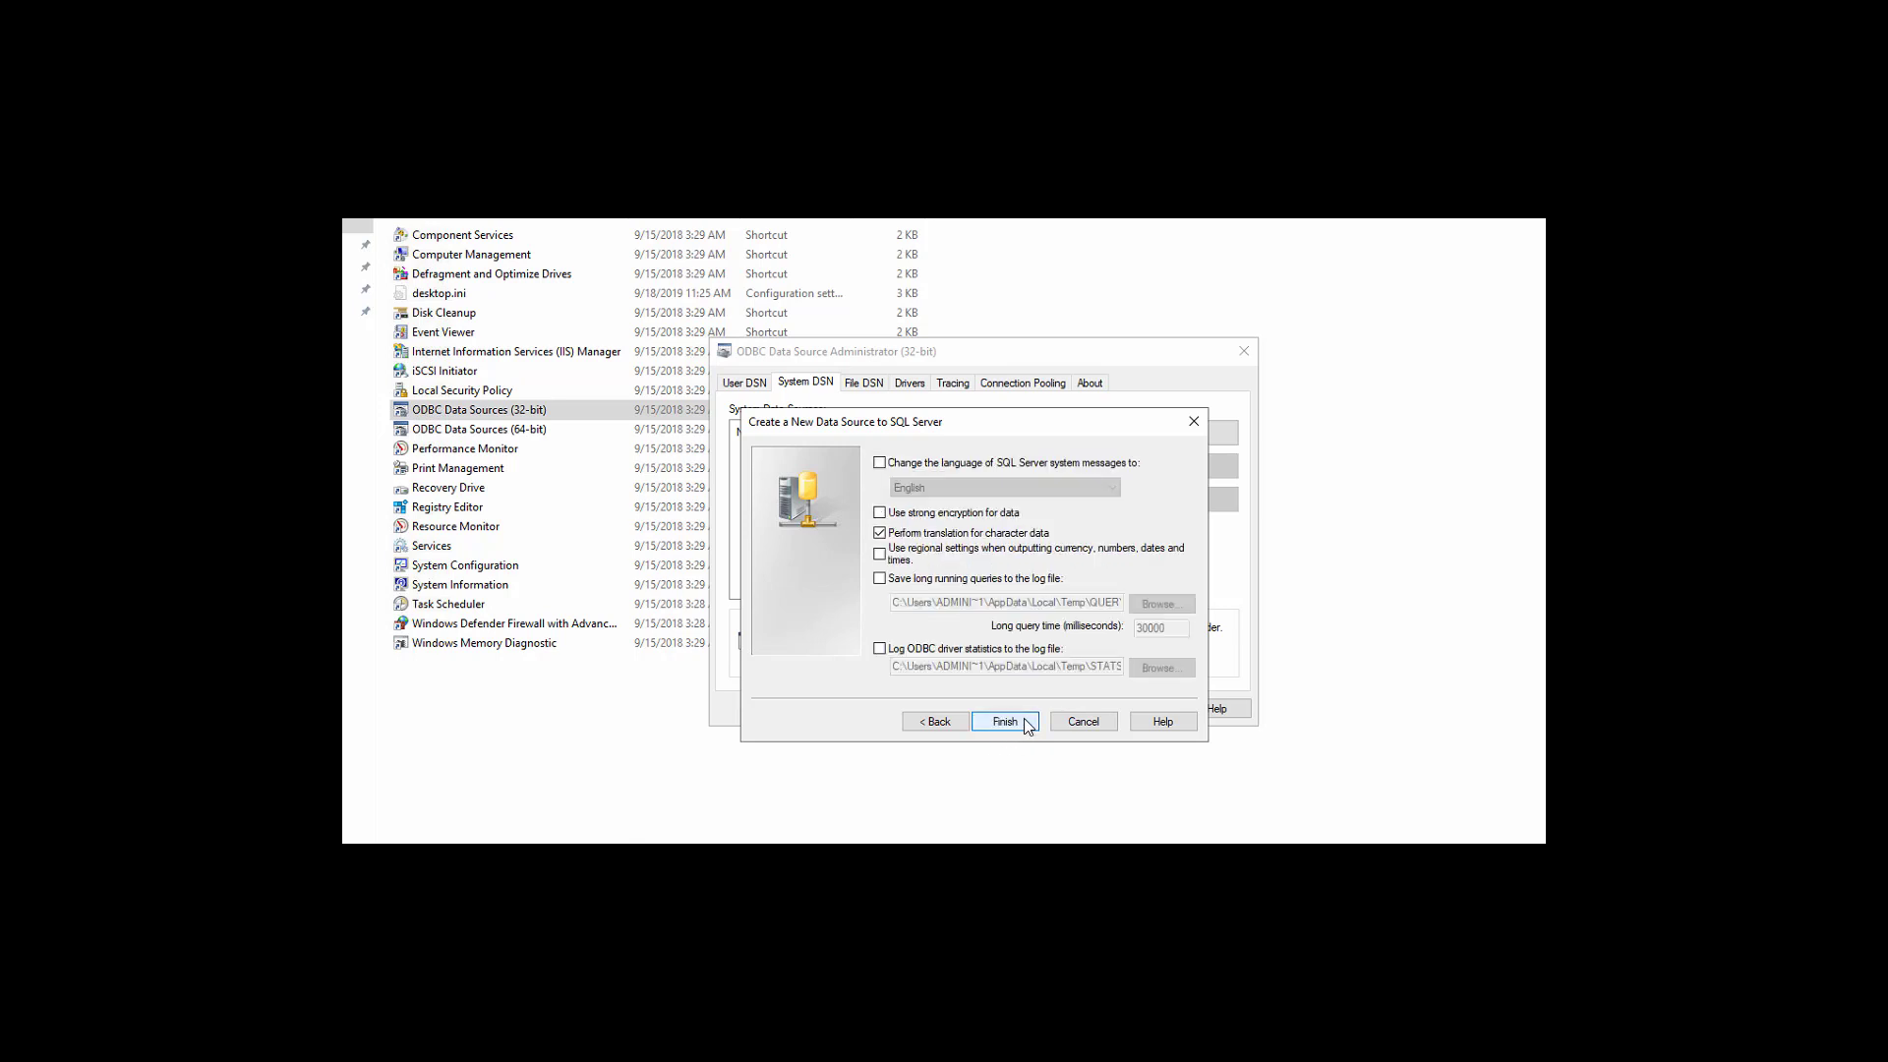
# Finish the wizard, test the BADGING connection successfully, and save the data source.
pyautogui.click(1024, 725)
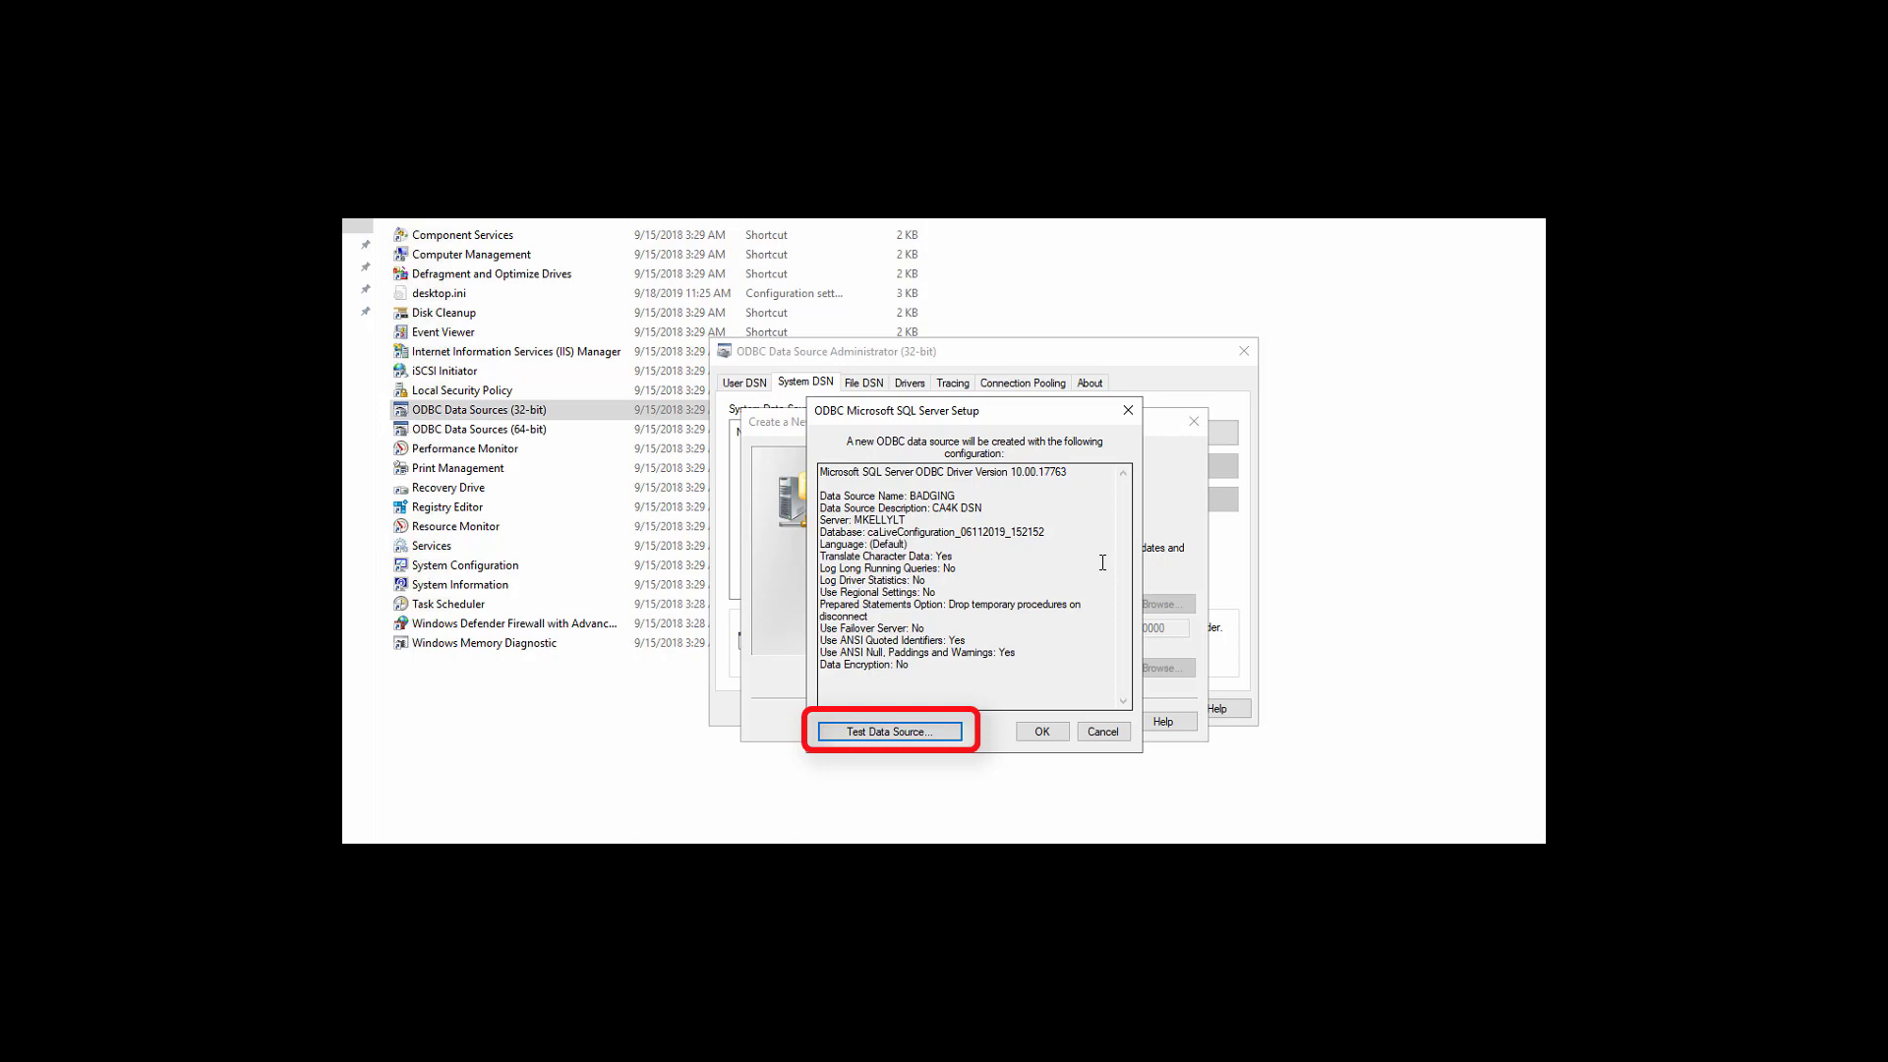
pyautogui.click(888, 732)
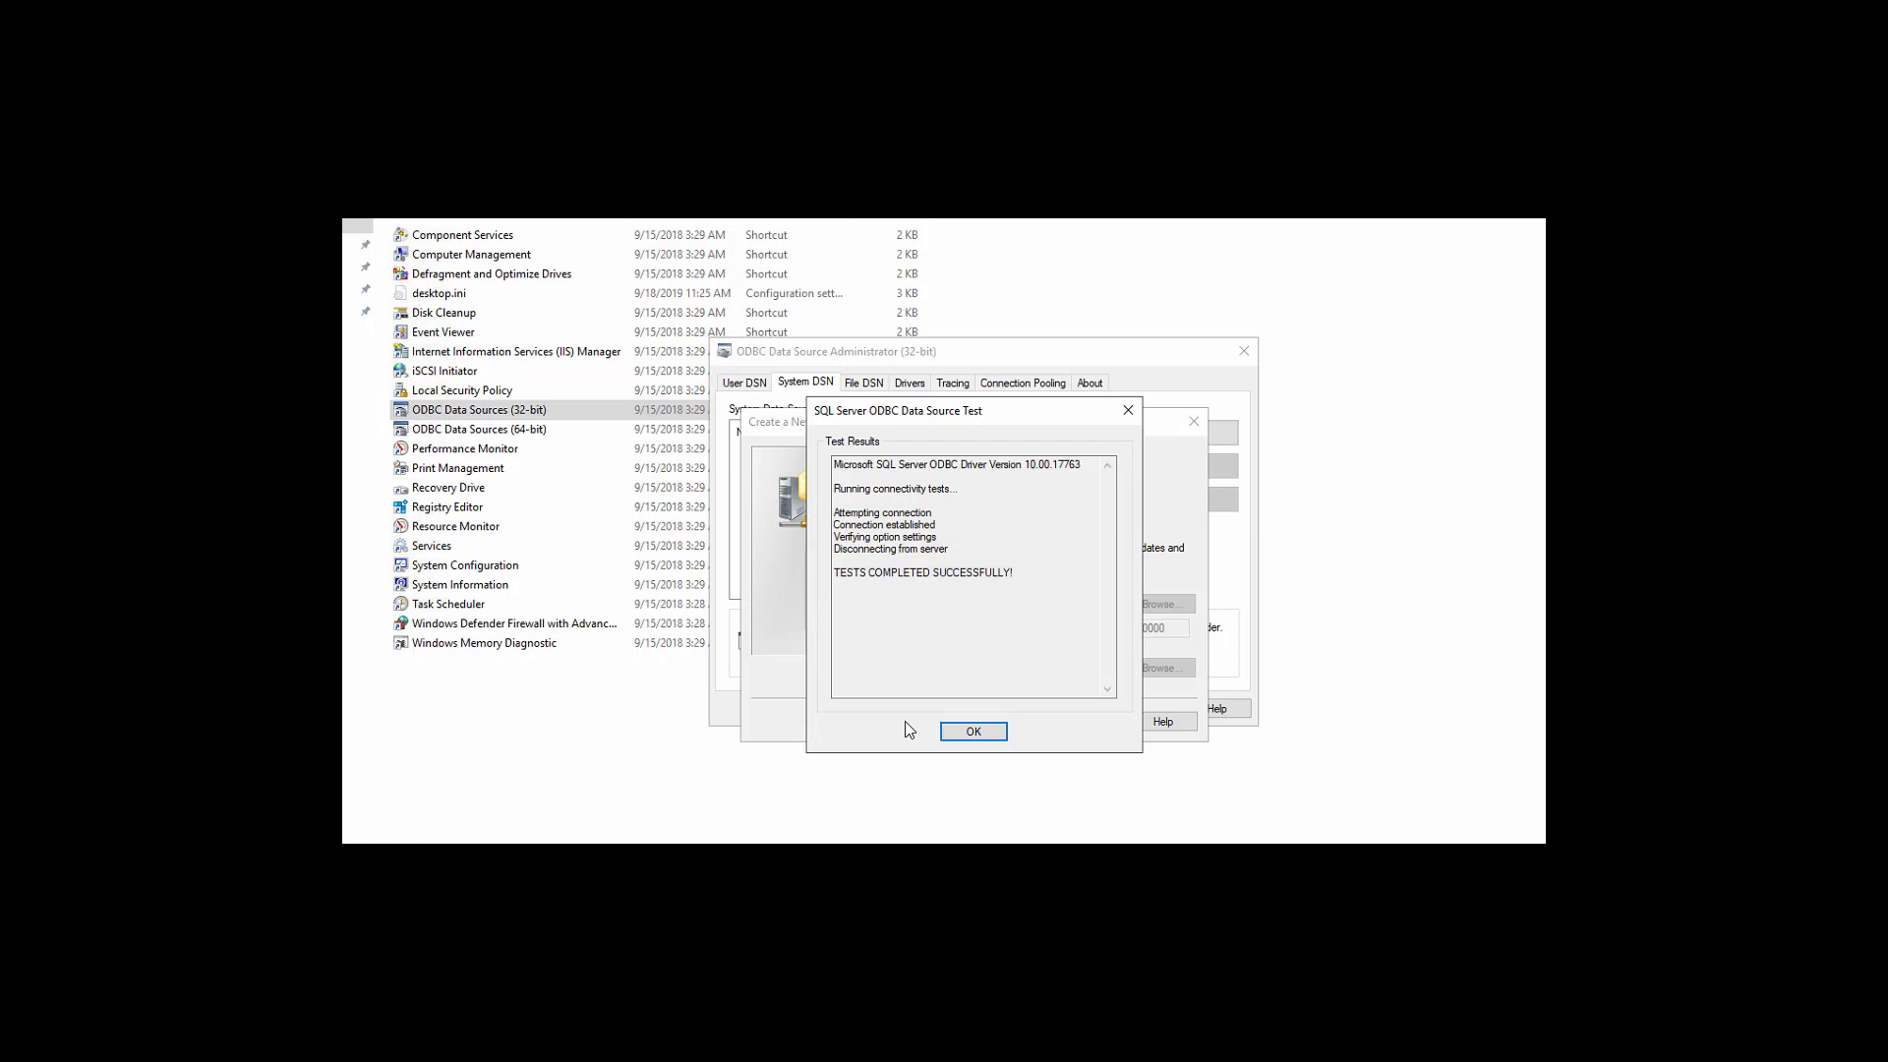
pyautogui.click(971, 733)
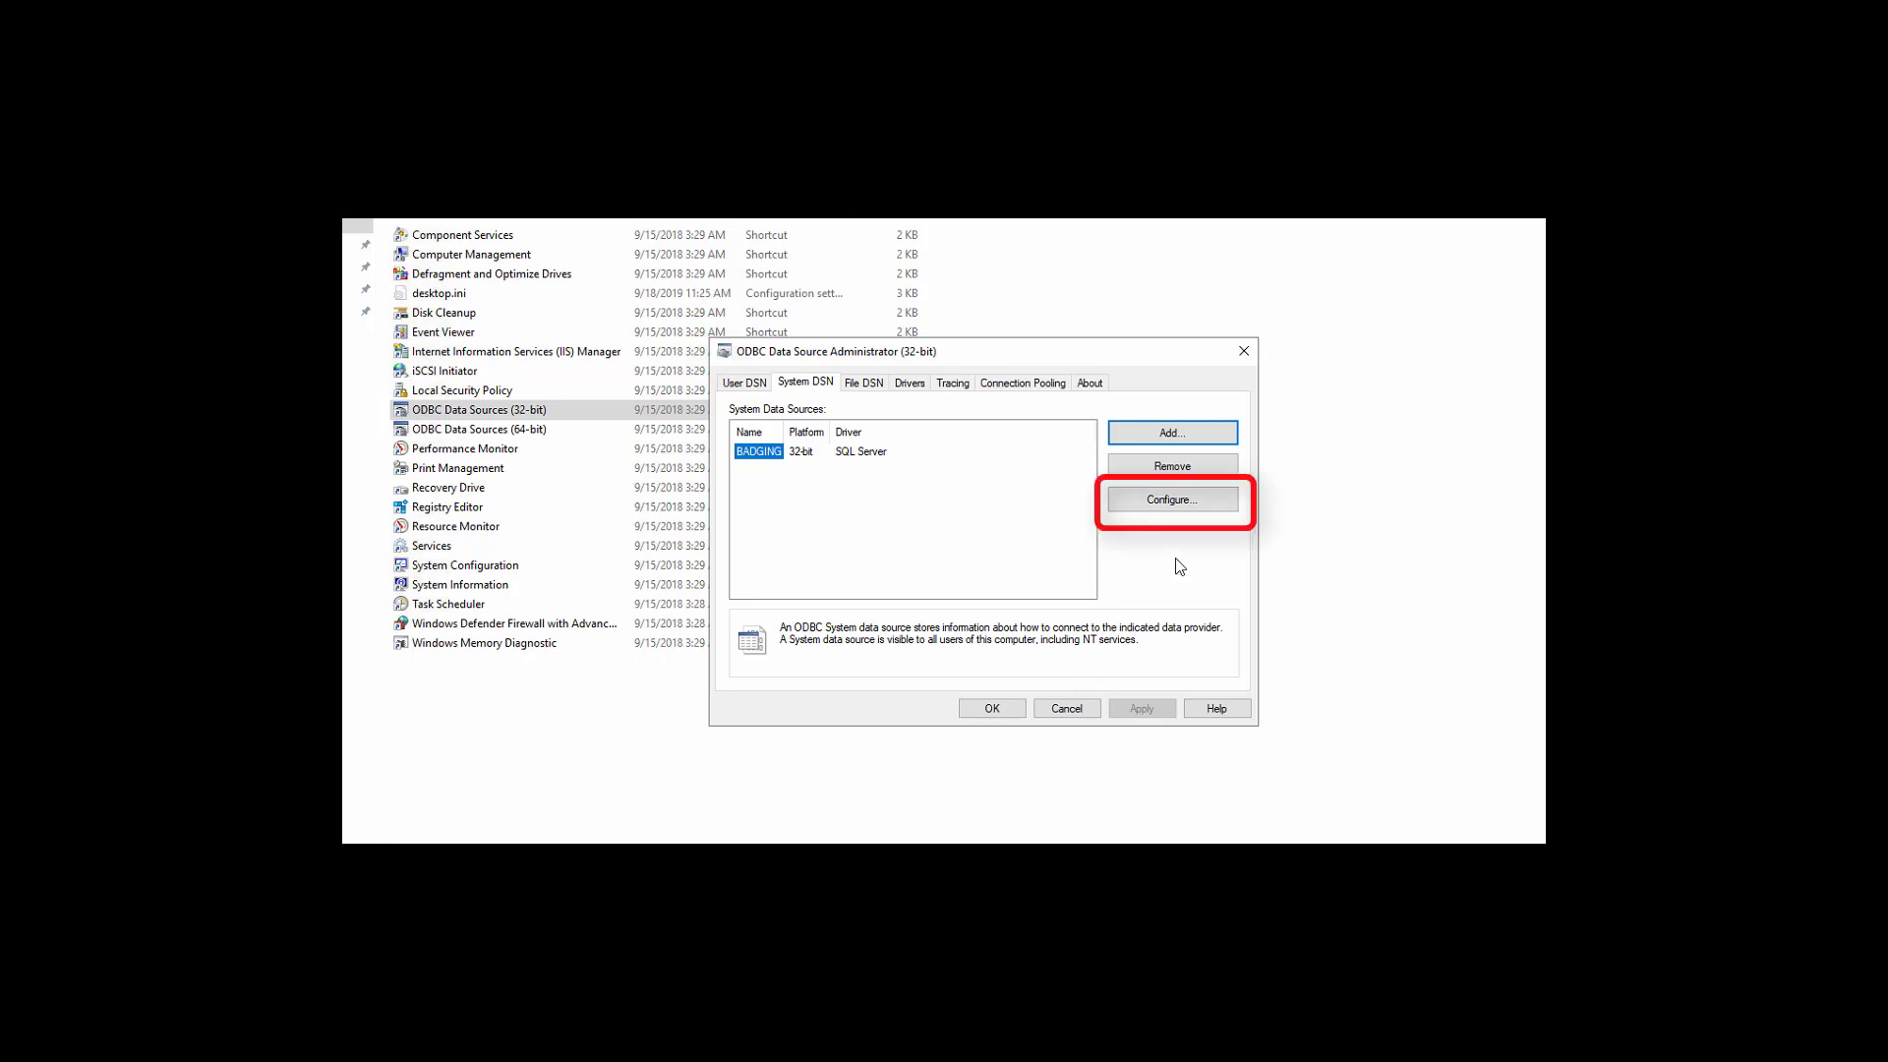
# Reopen BADGING's configuration and re-enter the SQL login password.
pyautogui.click(1189, 503)
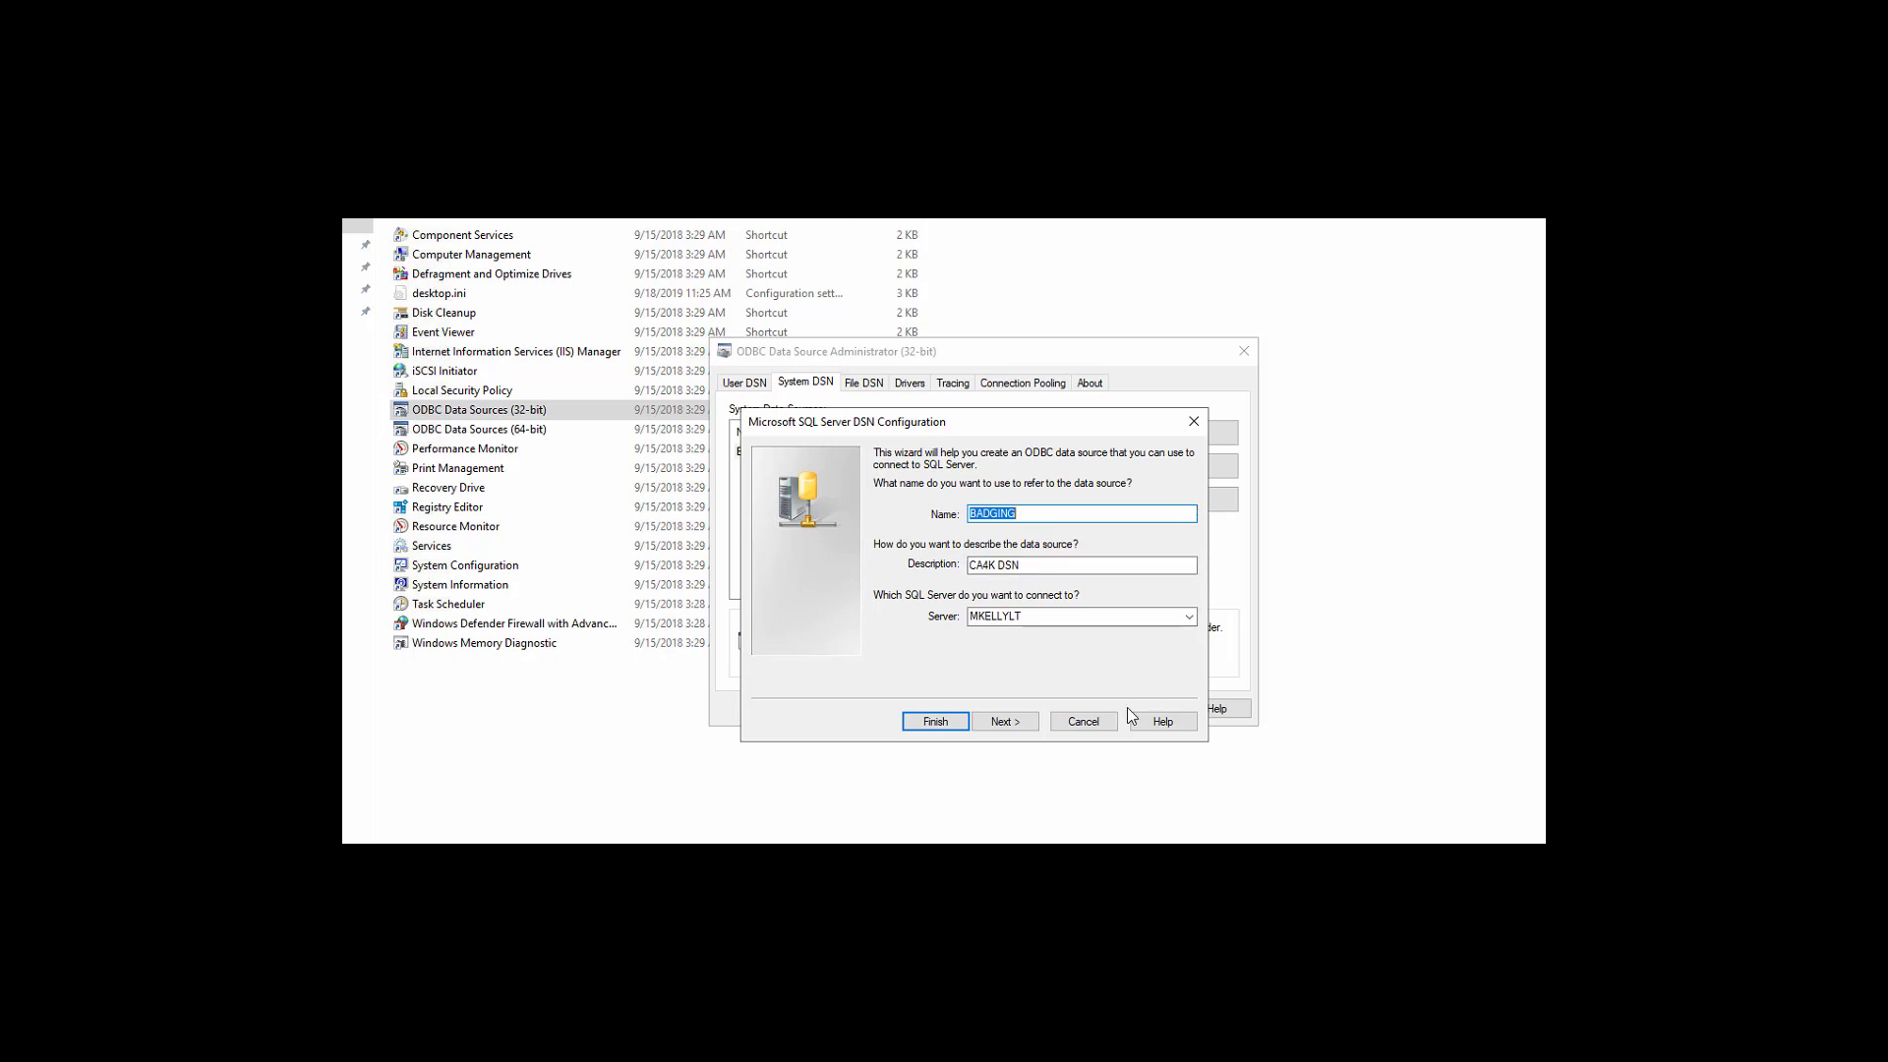
pyautogui.click(1005, 722)
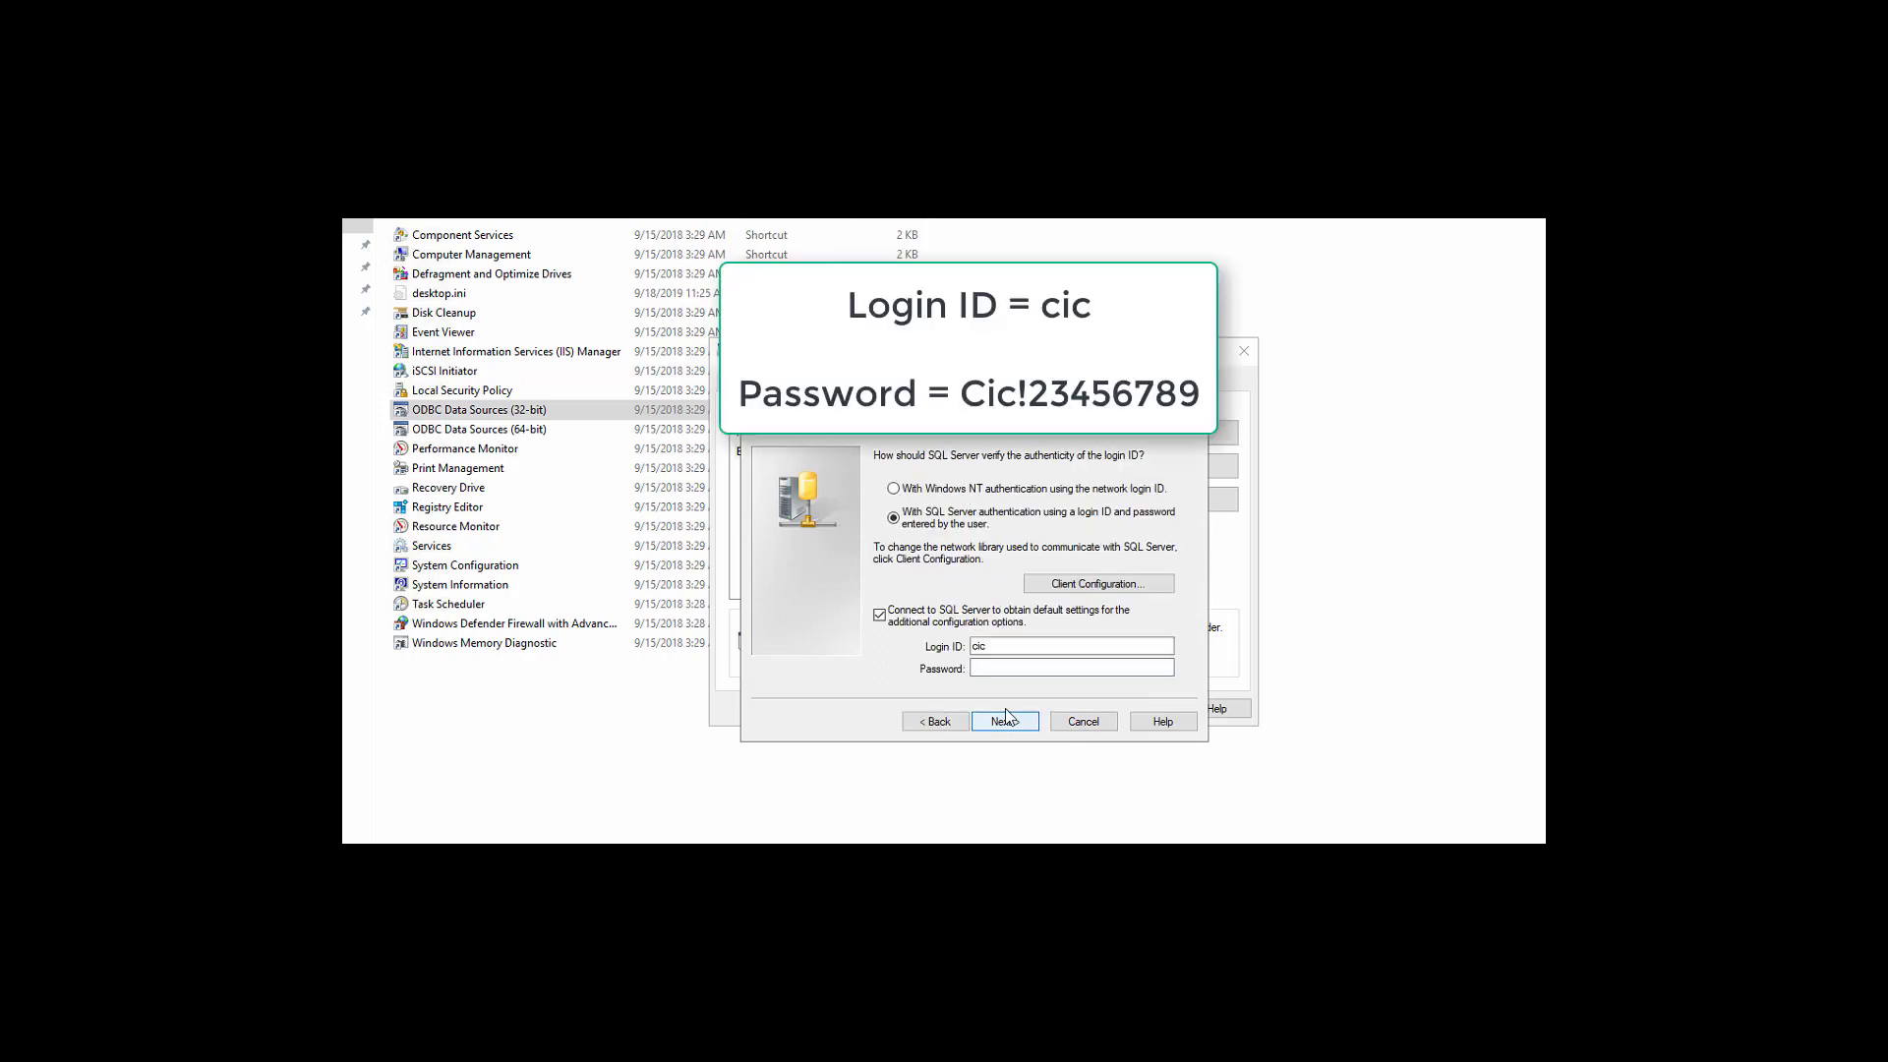
pyautogui.click(990, 668)
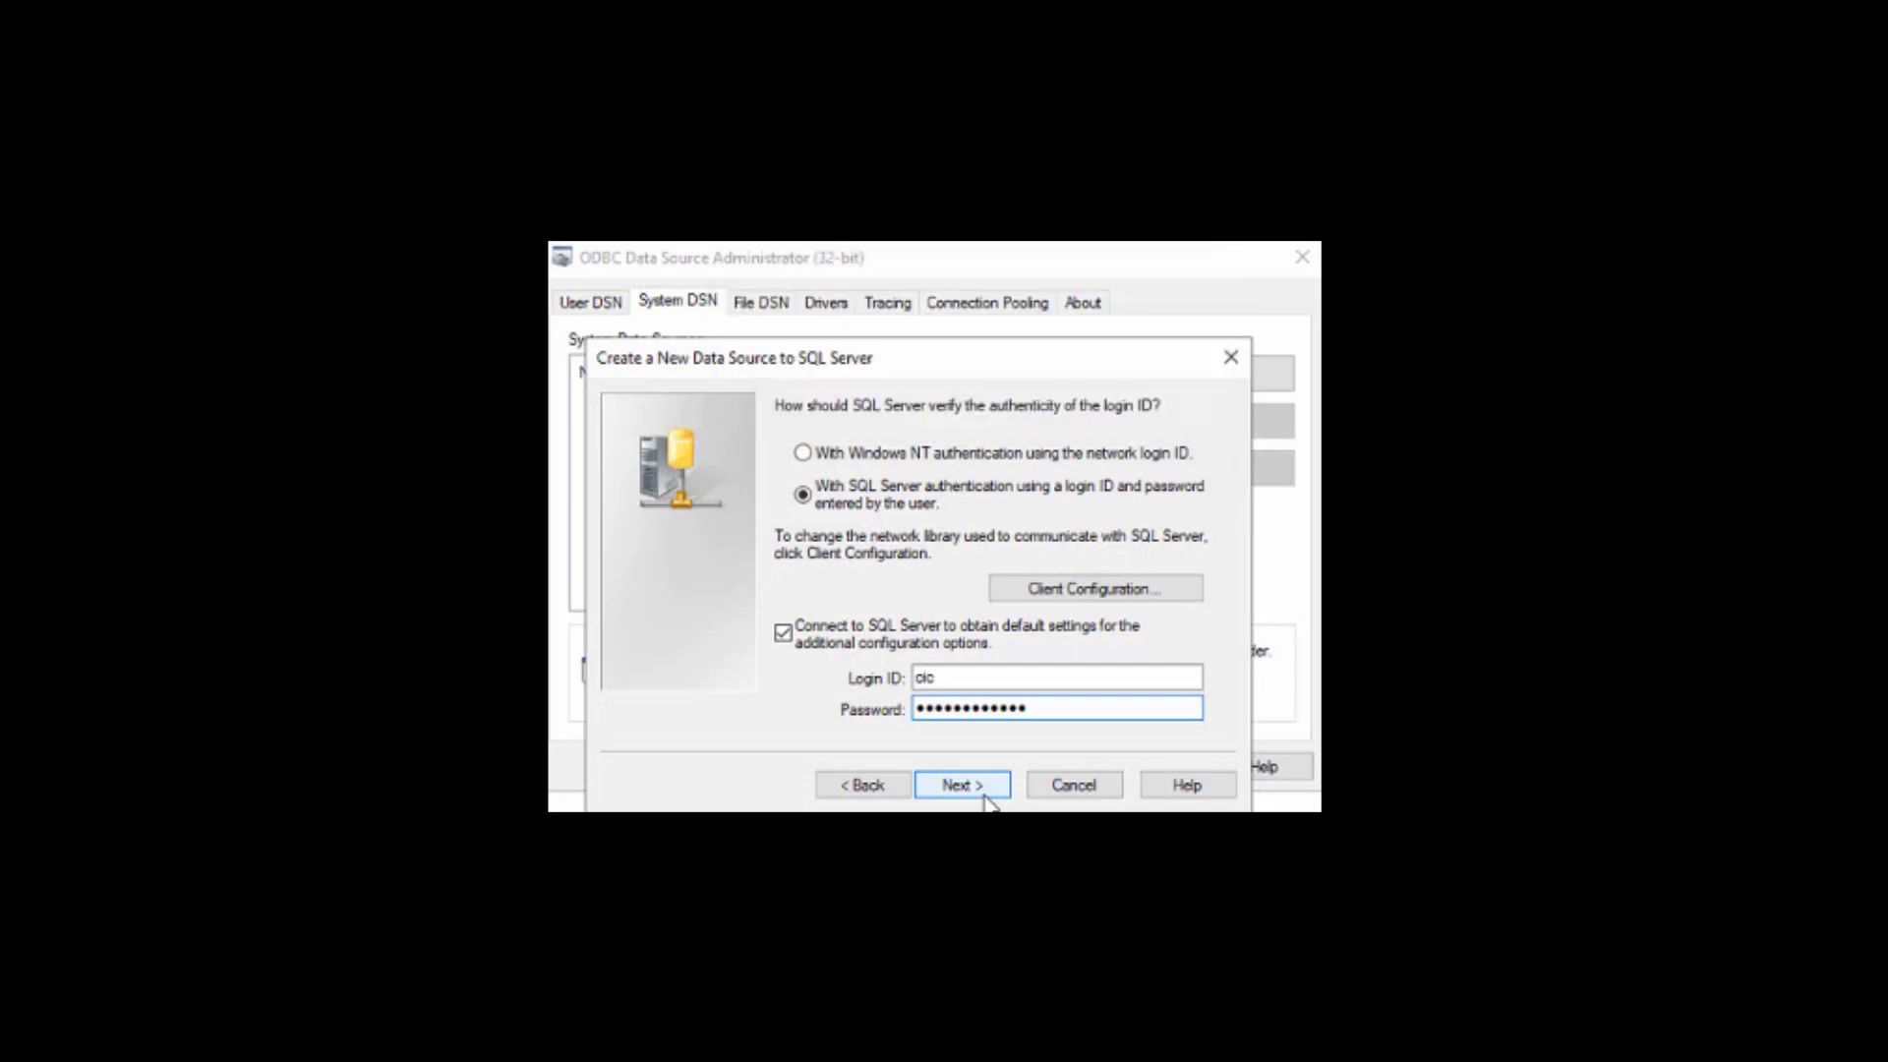
# Keep the remaining settings, retest BADGING's connection successfully, and close the administrator.
pyautogui.click(982, 791)
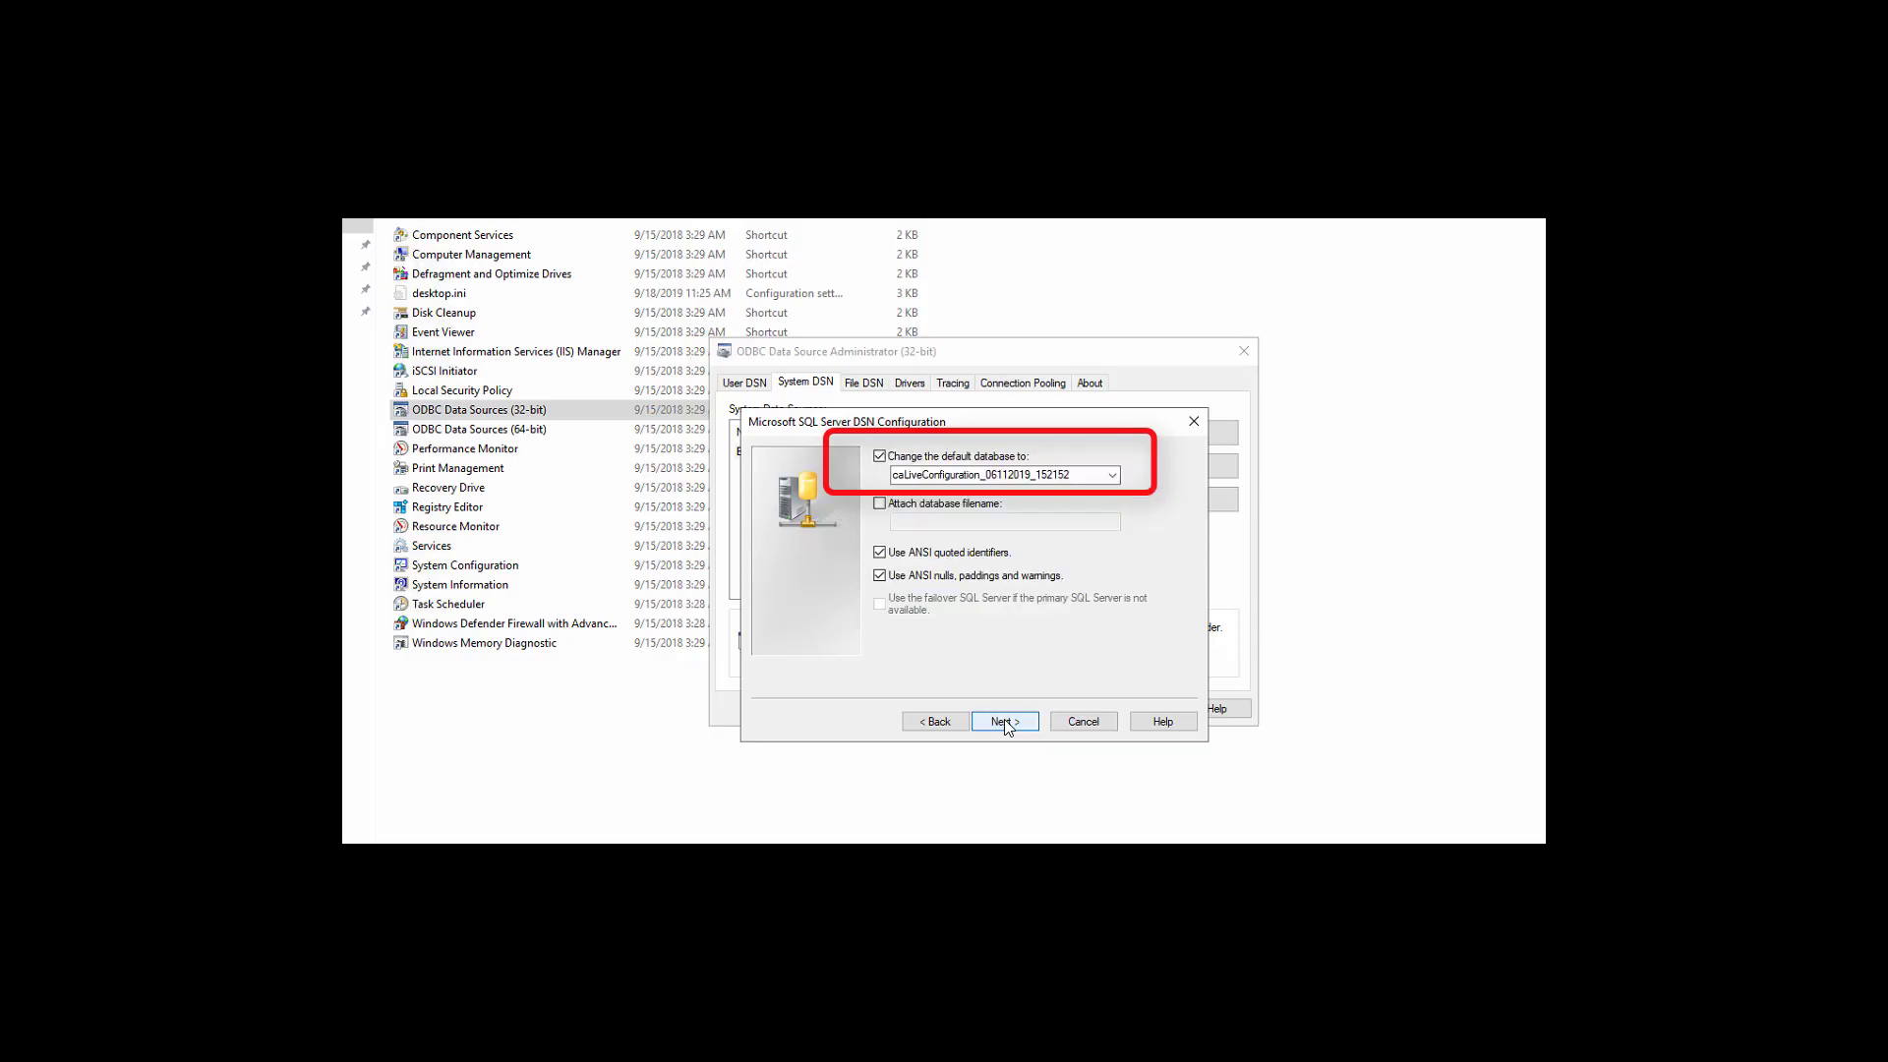
pyautogui.click(1005, 724)
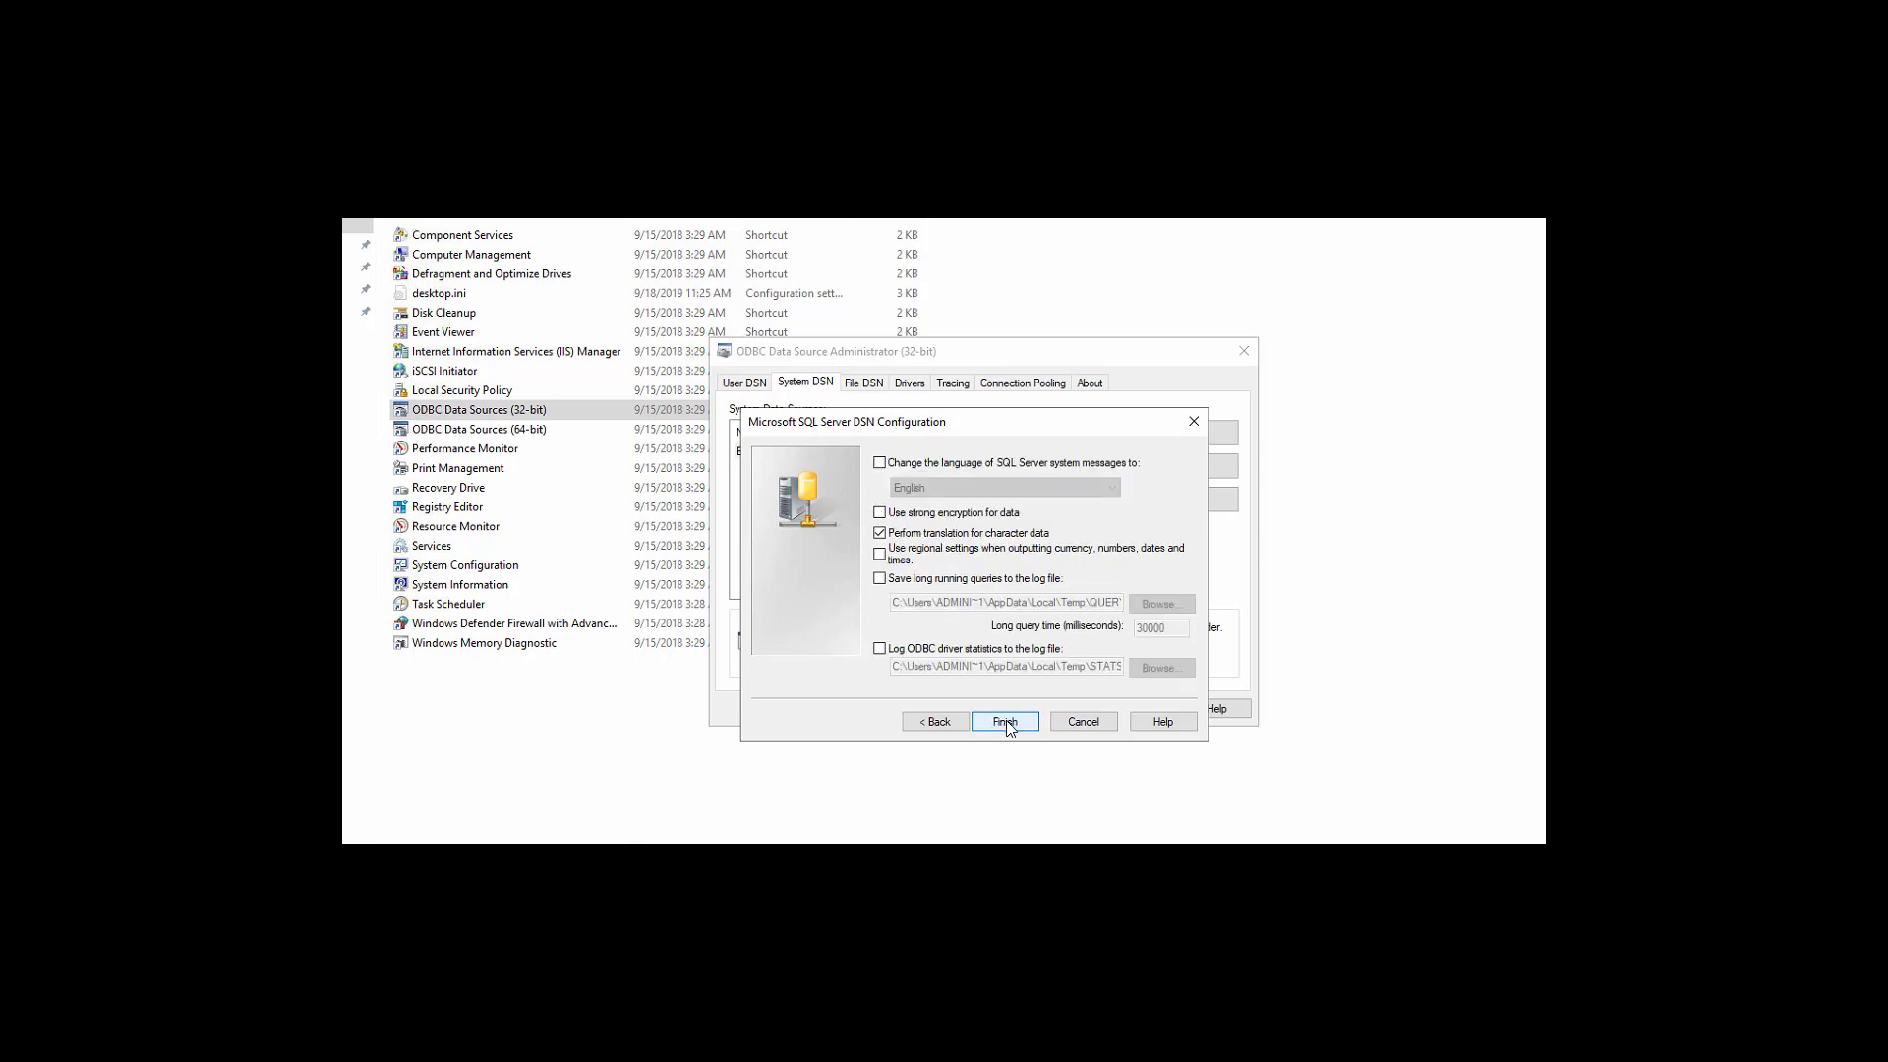
pyautogui.click(1005, 722)
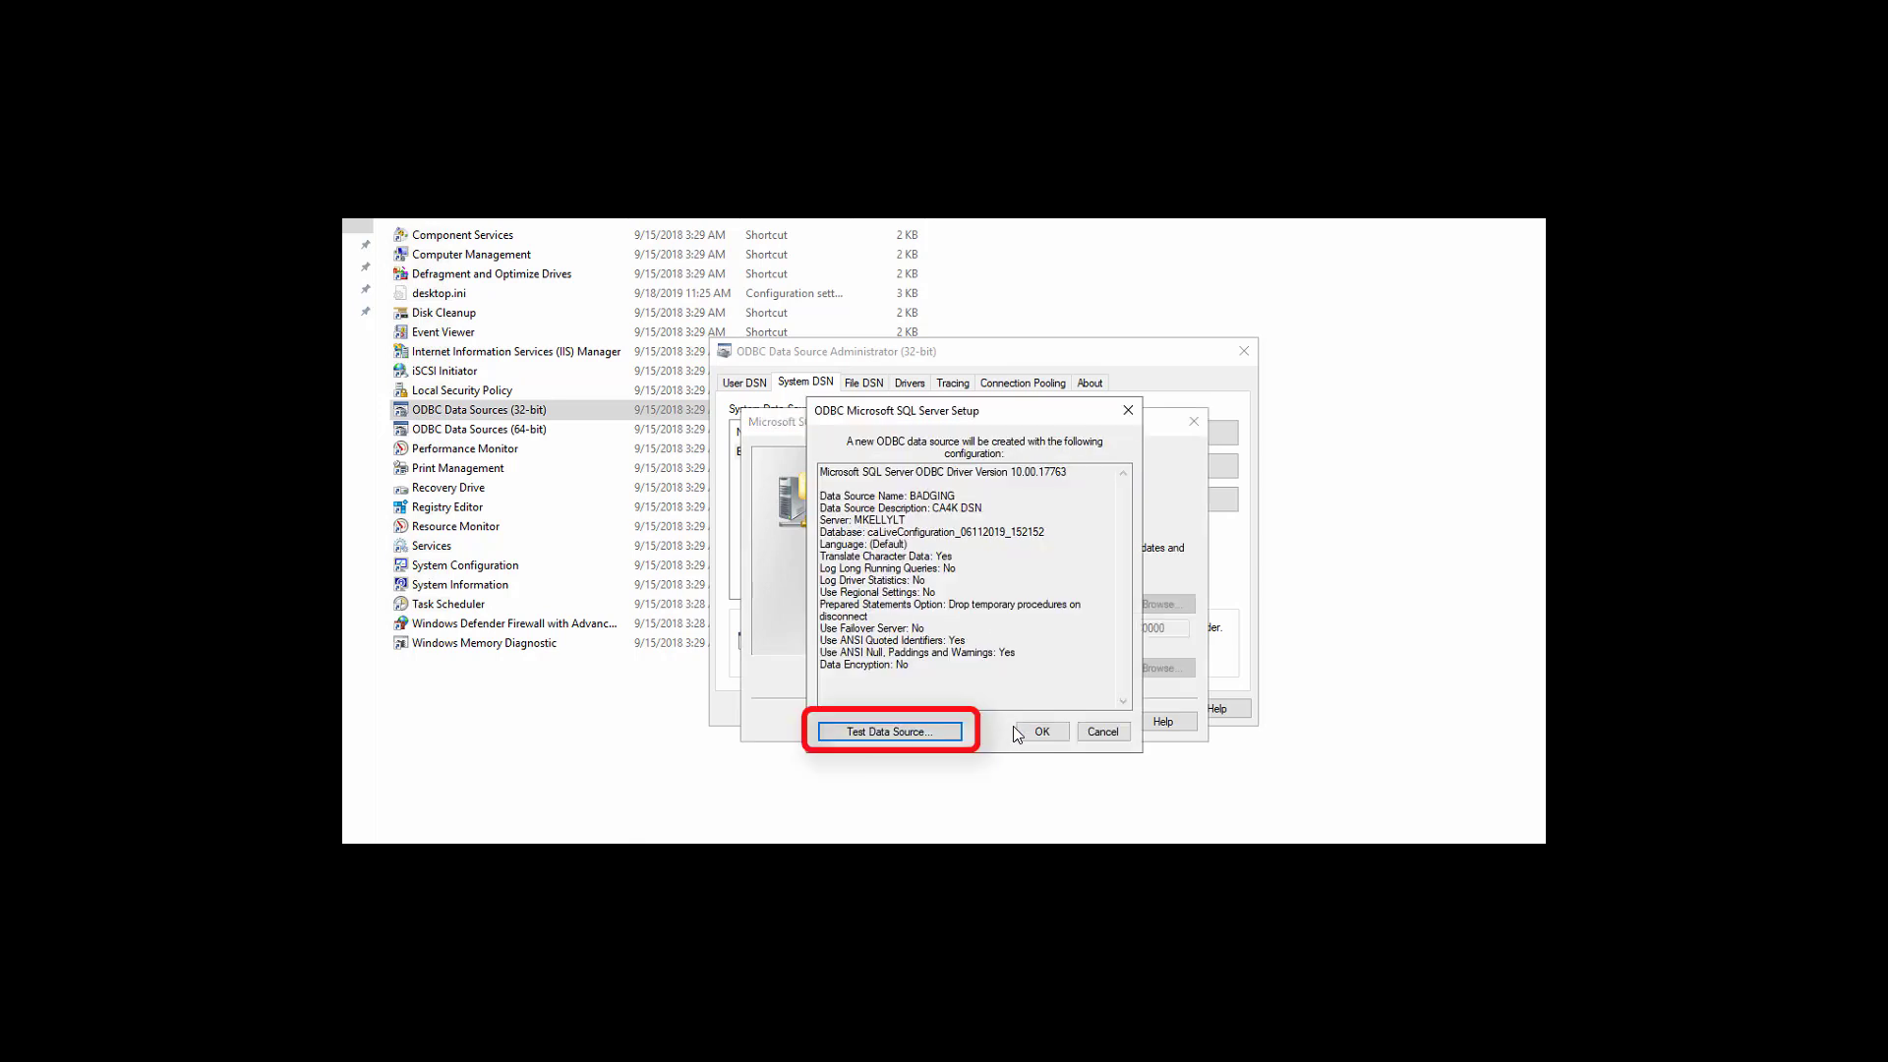
pyautogui.click(921, 733)
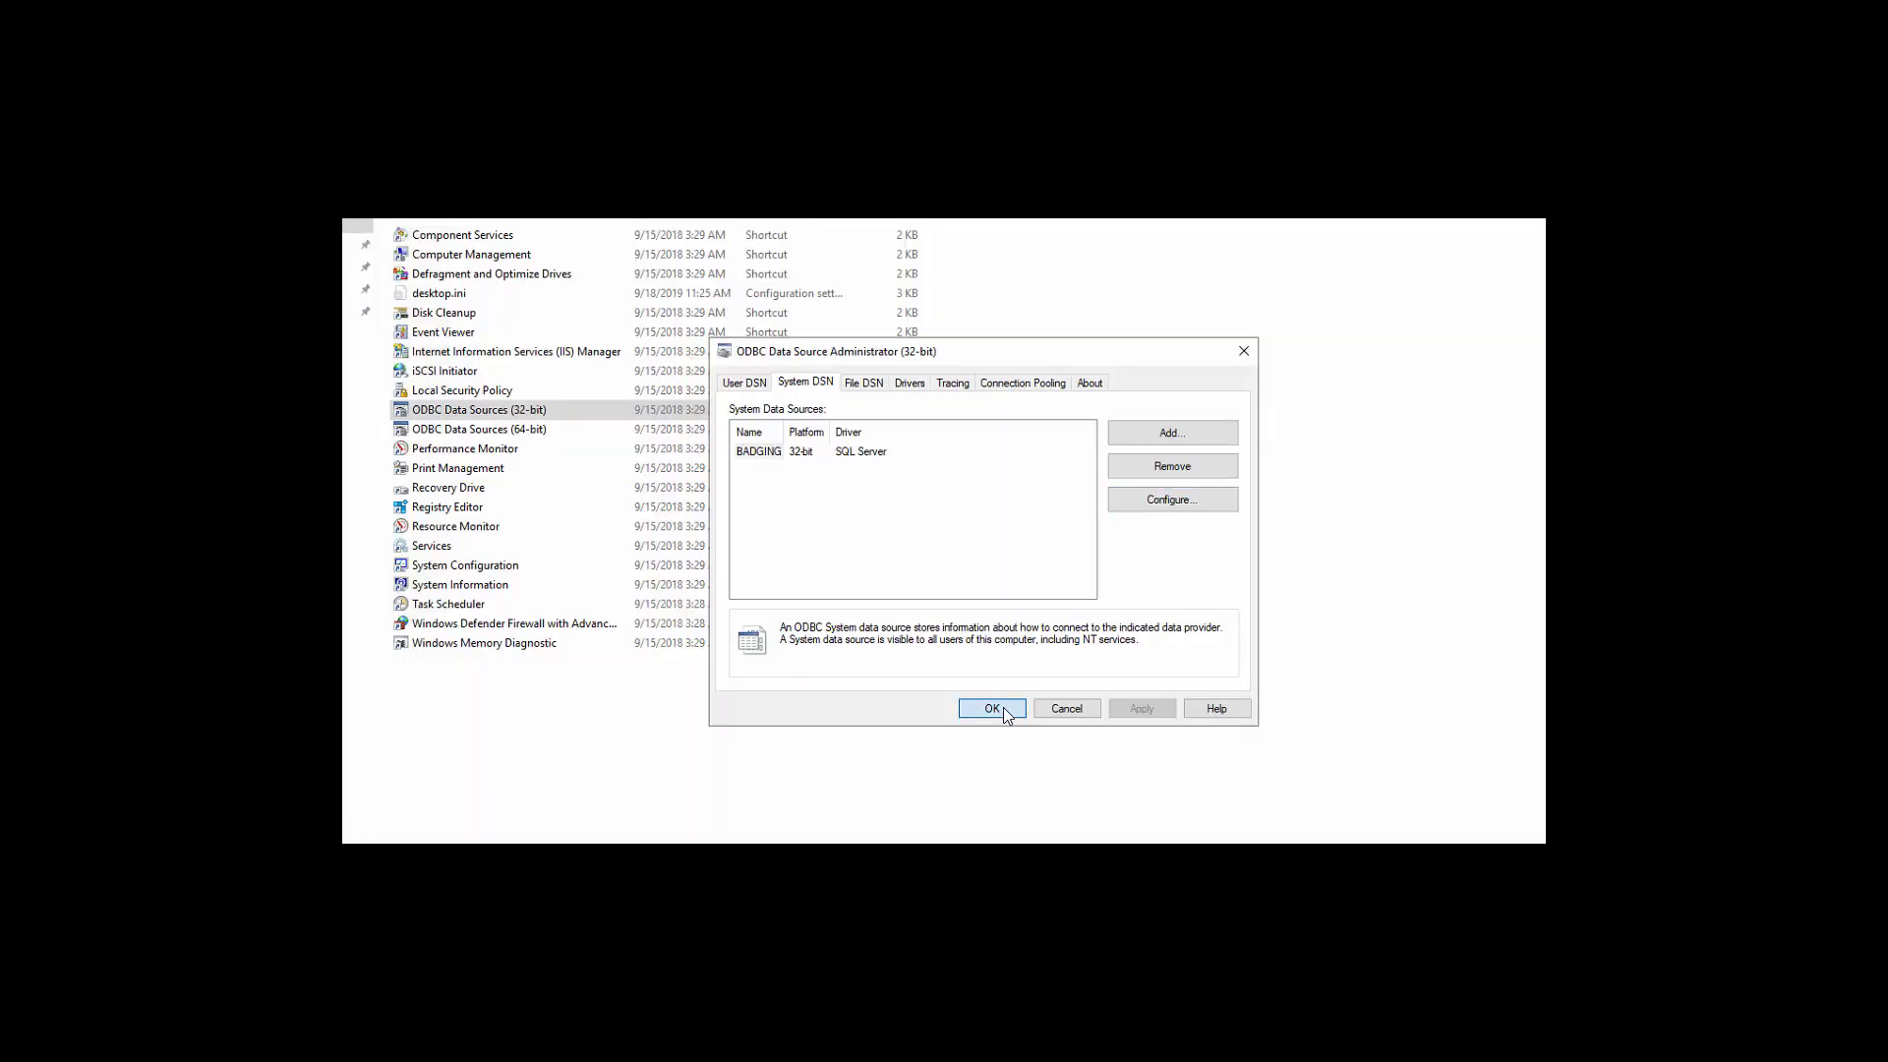
pyautogui.click(983, 709)
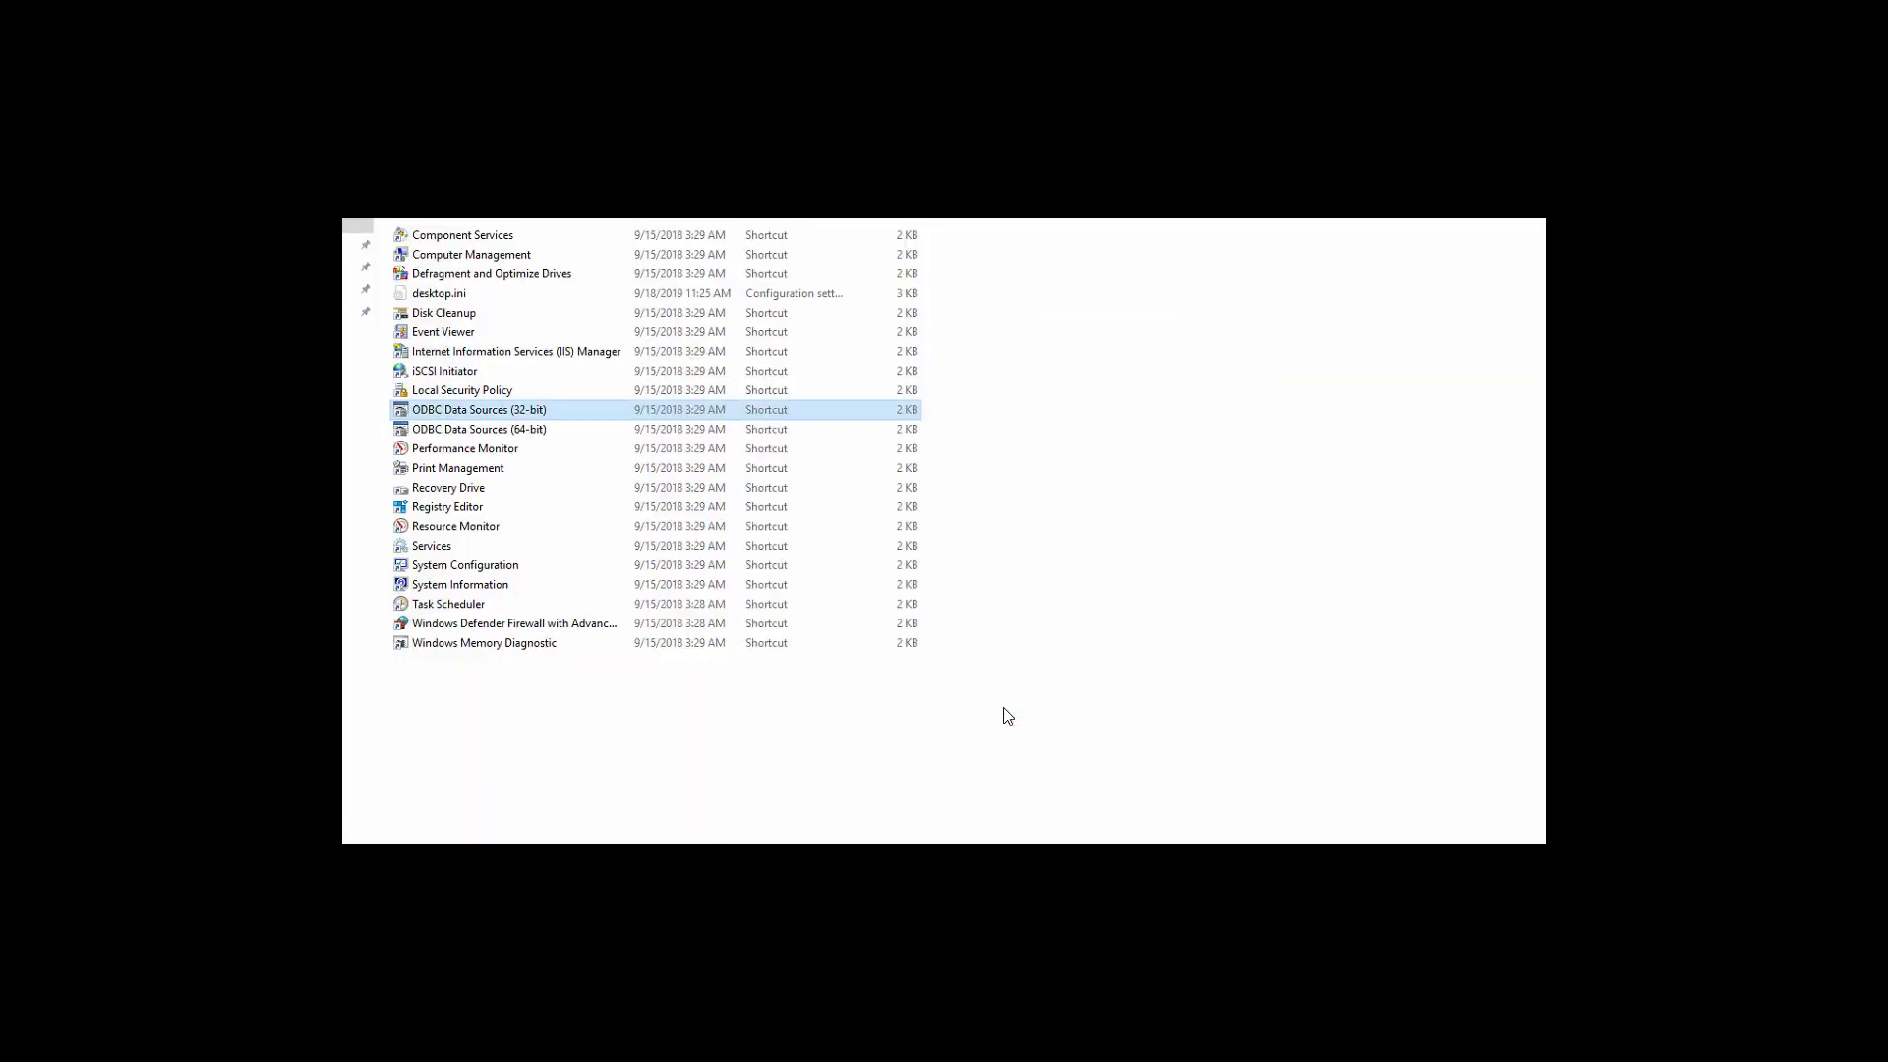